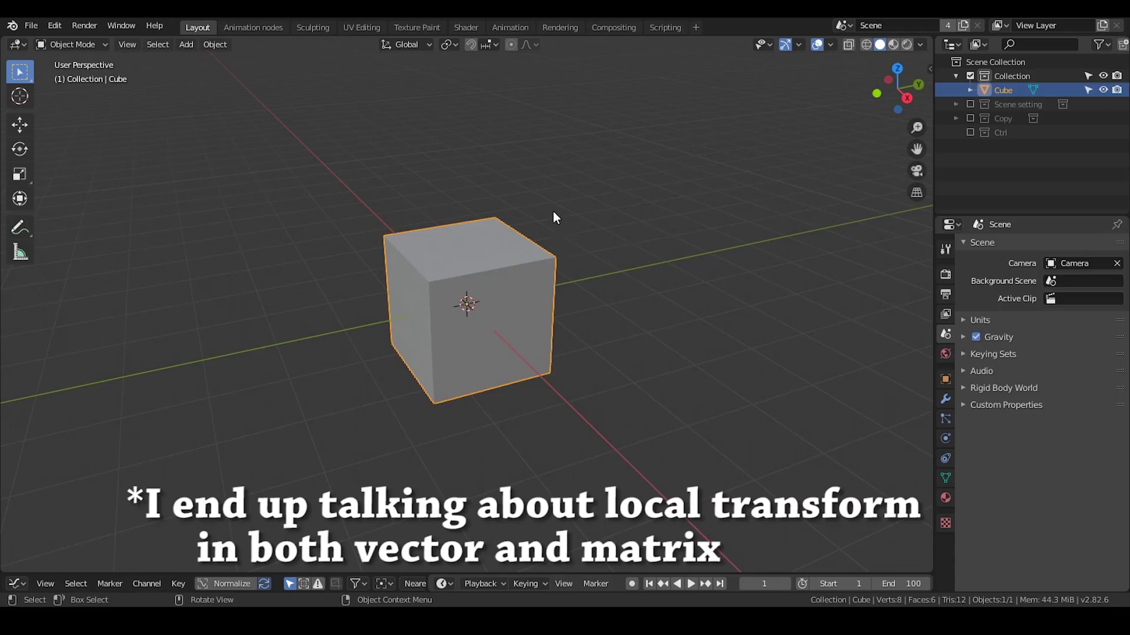
- Show the cube's object properties with its transform and delta transform values expanded
middle_click_drag(553, 213, 563, 212)
left_click(947, 378)
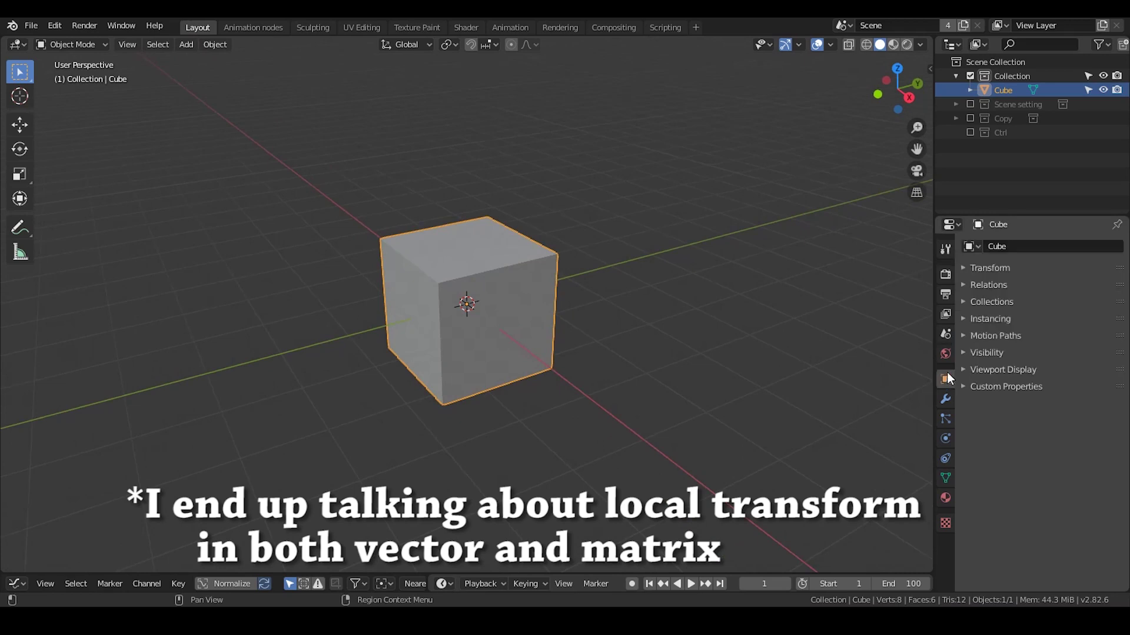
left_click(972, 269)
left_click(984, 448)
scroll(983, 380, "down", 2)
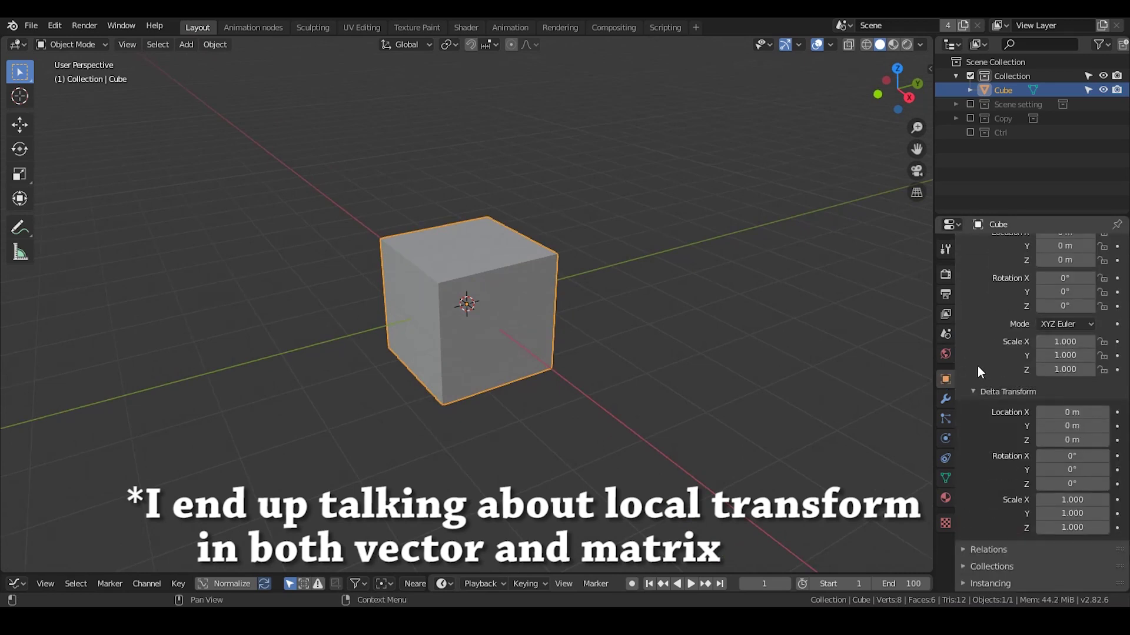
scroll(993, 411, "down", 3)
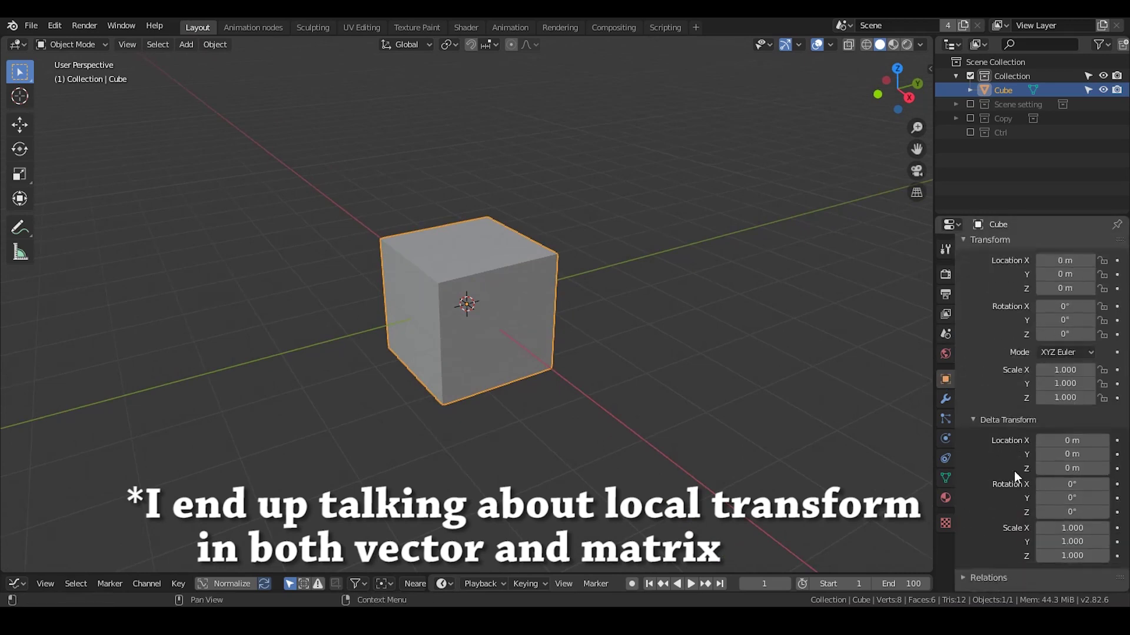
- In the cube's viewport display settings, turn on Axis and set Display As to Wire
left_click(991, 570)
scroll(994, 529, "down", 4)
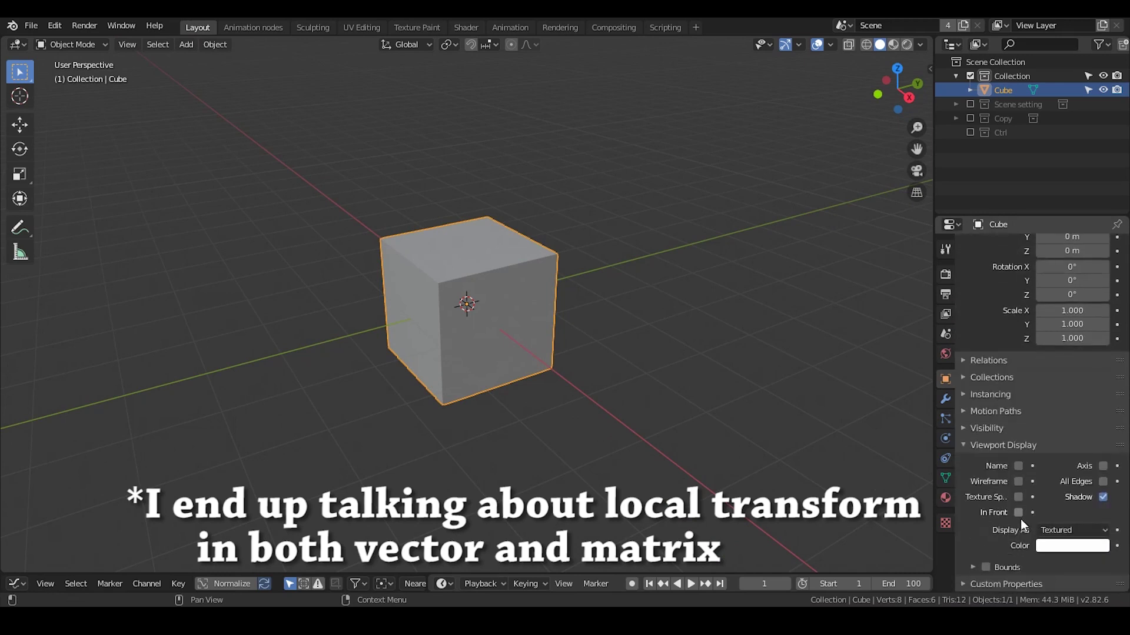
left_click(1104, 466)
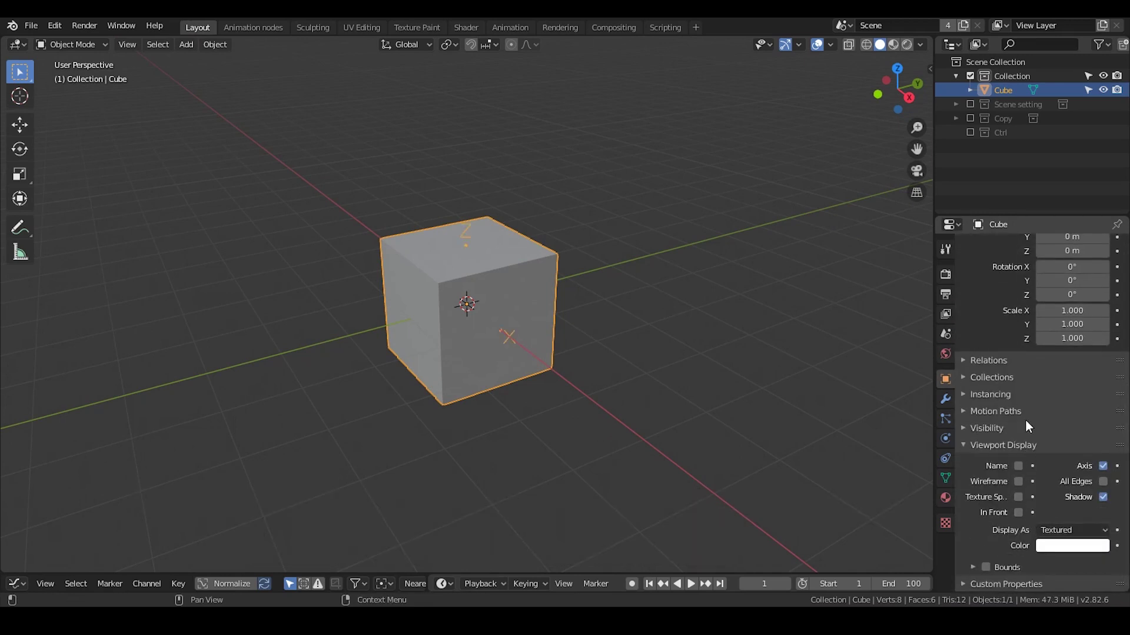
left_click(1069, 530)
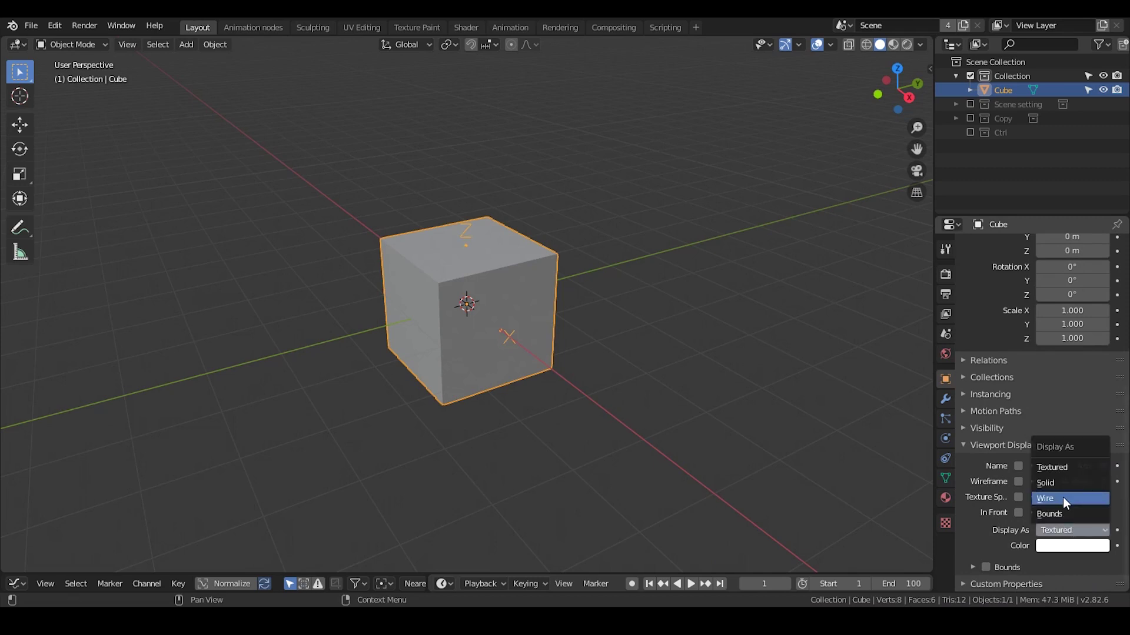
left_click(1062, 497)
- Rotate the cube 30° about the global X axis and check its rotation values
scroll(510, 285, "up", 3)
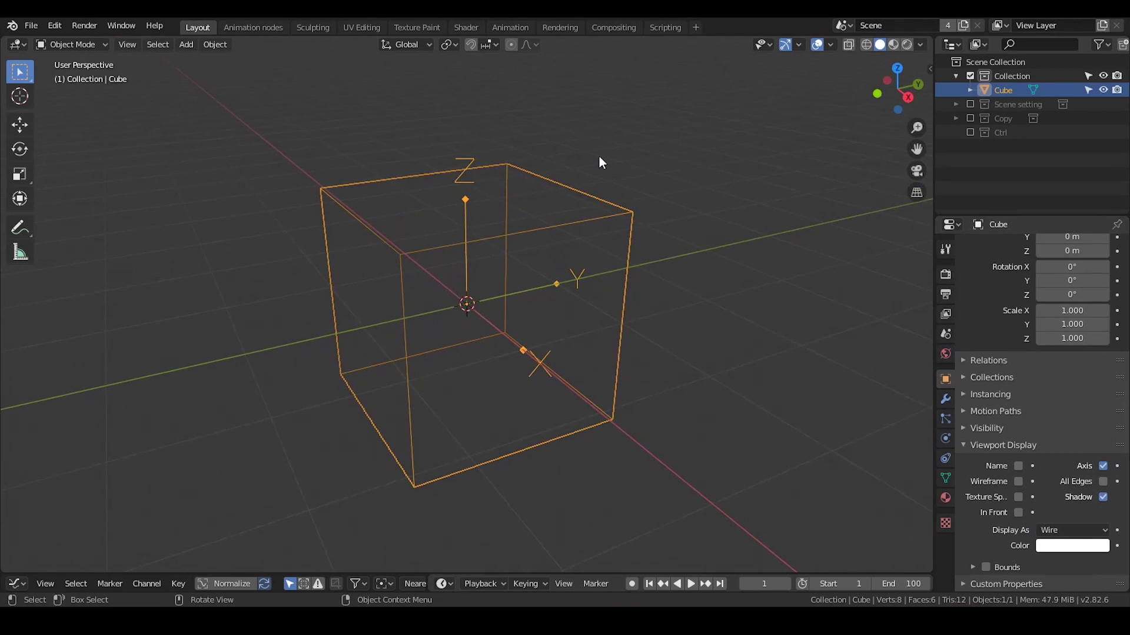
scroll(600, 163, "down", 2)
scroll(513, 247, "up", 3)
key("r")
key("x")
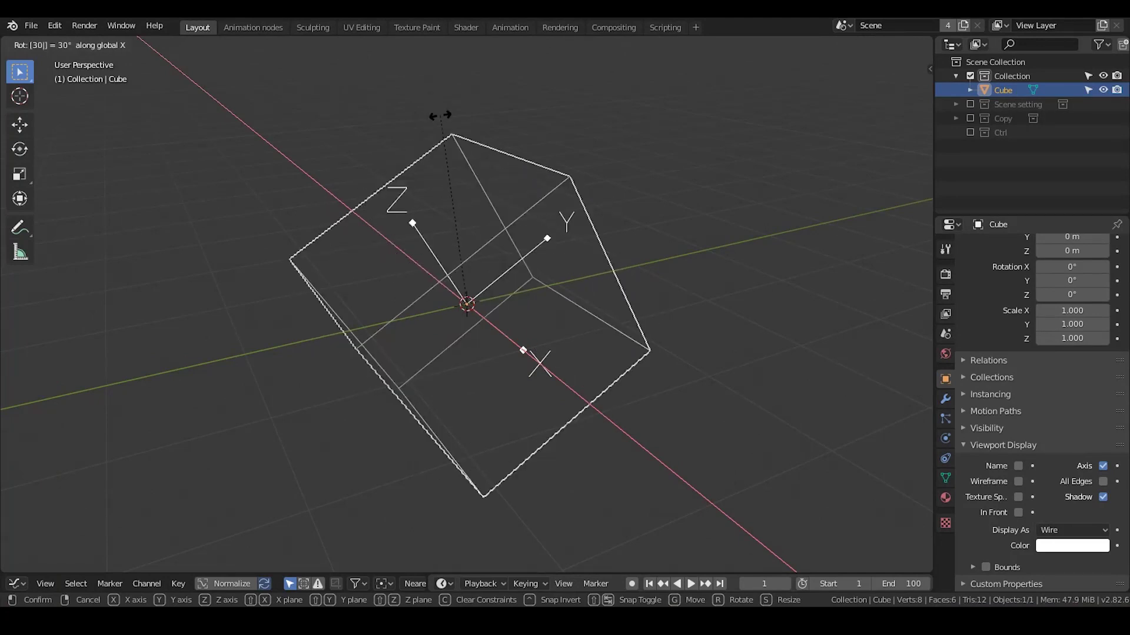
left_click(441, 115)
middle_click_drag(467, 189, 480, 207)
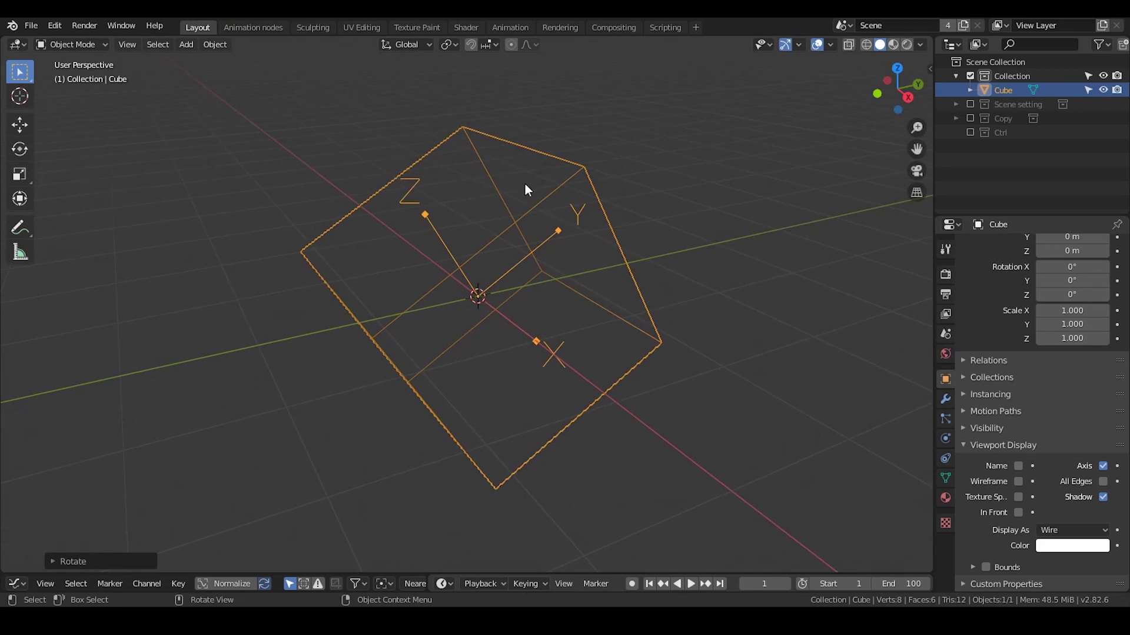
scroll(574, 241, "down", 1)
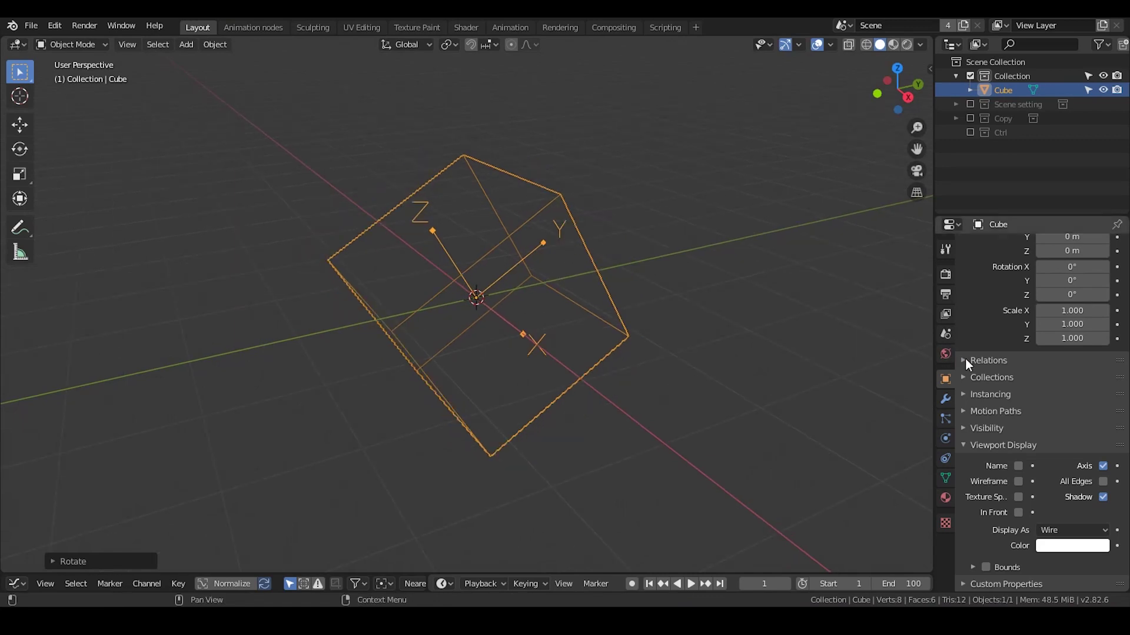
scroll(966, 359, "up", 8)
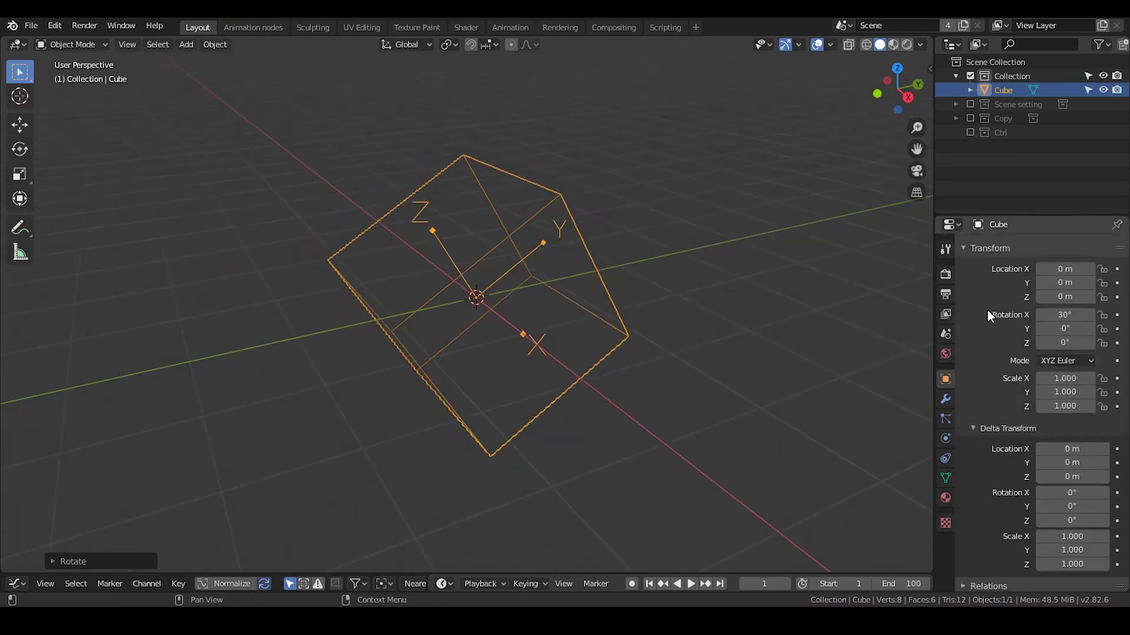
scroll(989, 314, "up", 1)
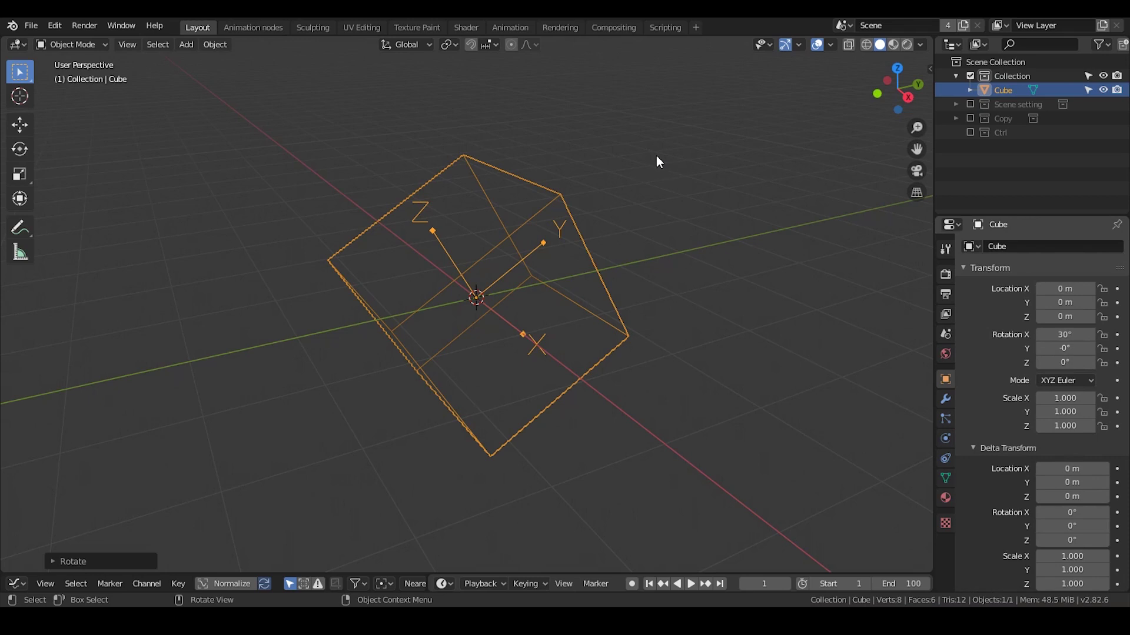
- Rotate the cube about the global Z axis and set its Z rotation to exactly 30°
key("r")
key("z")
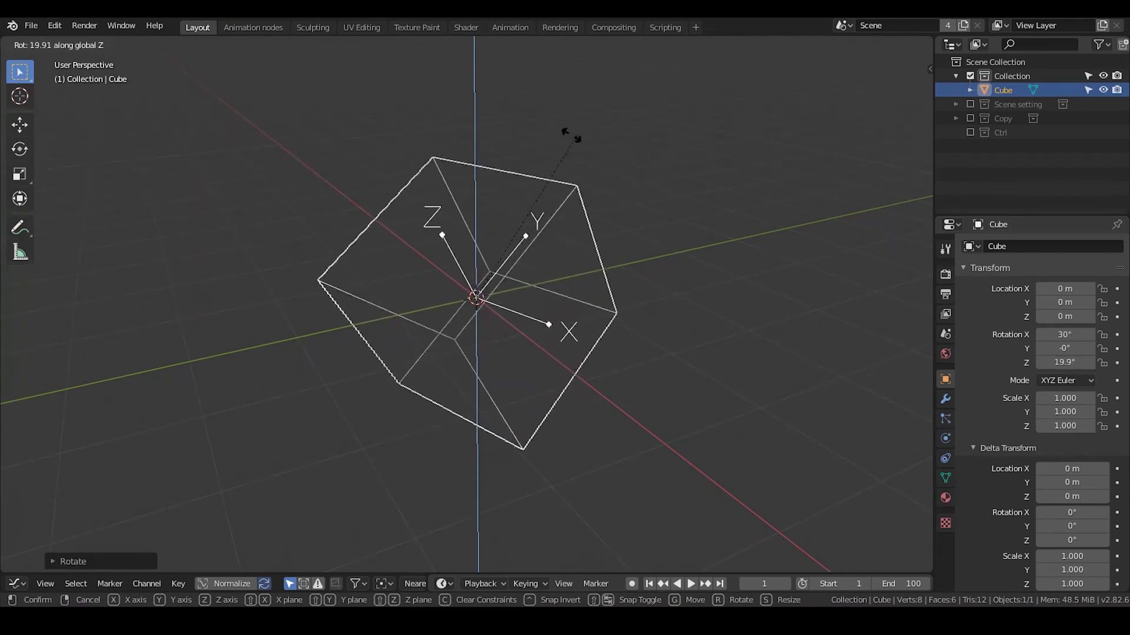
left_click(524, 134)
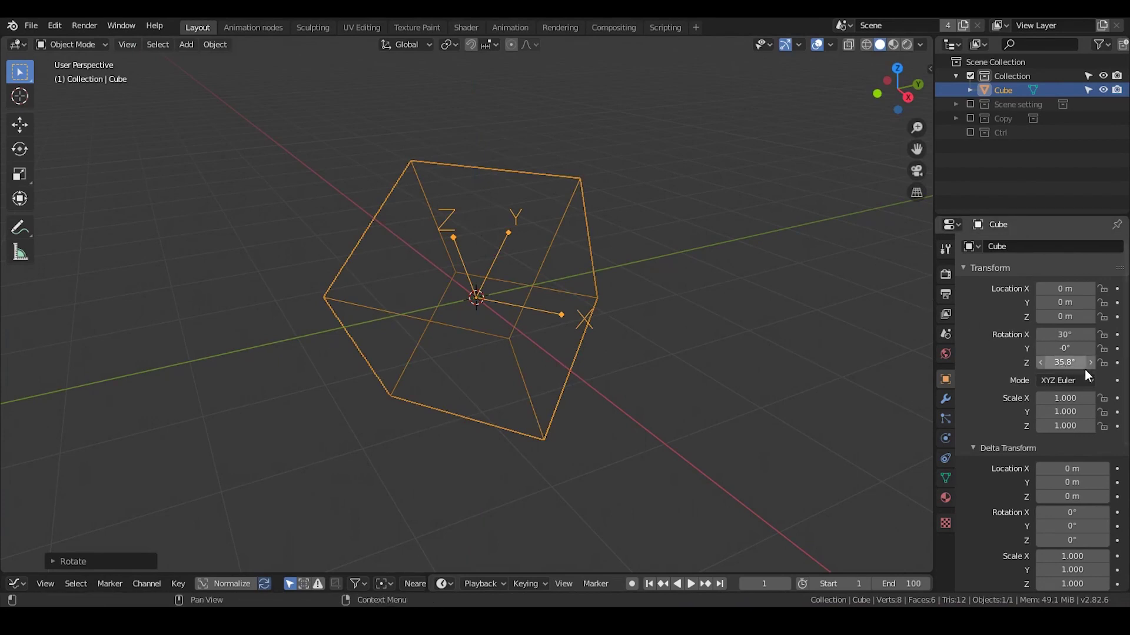
left_click(1066, 363)
key("ctrl+a")
type("30")
key("Return")
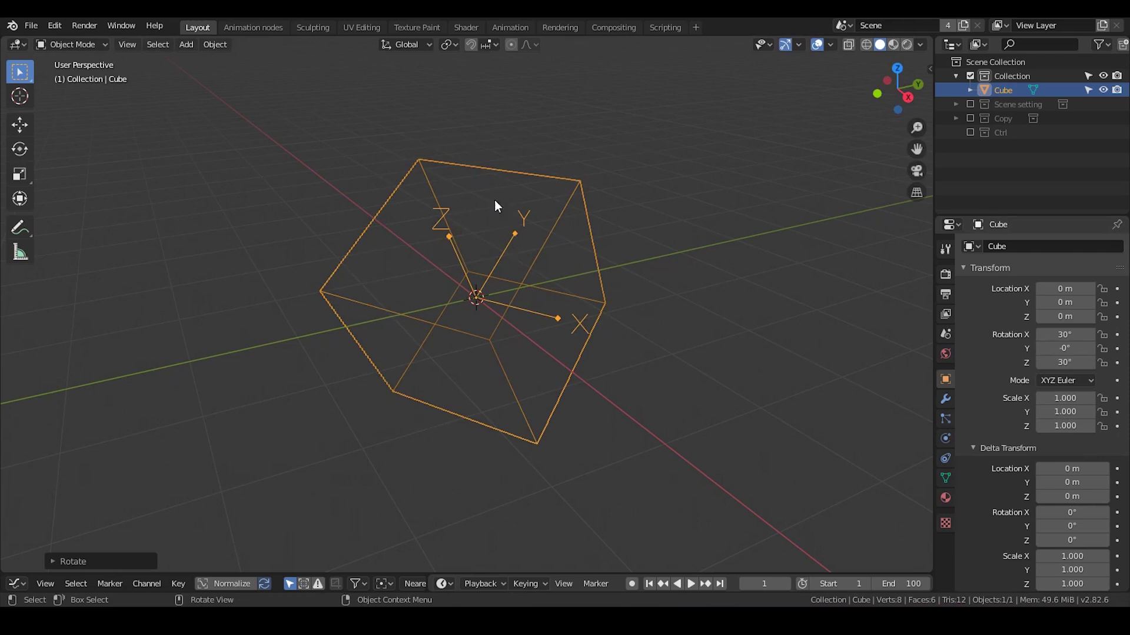
- Set the cube's Z rotation back to 0°, keeping its X rotation
middle_click_drag(553, 241, 531, 141)
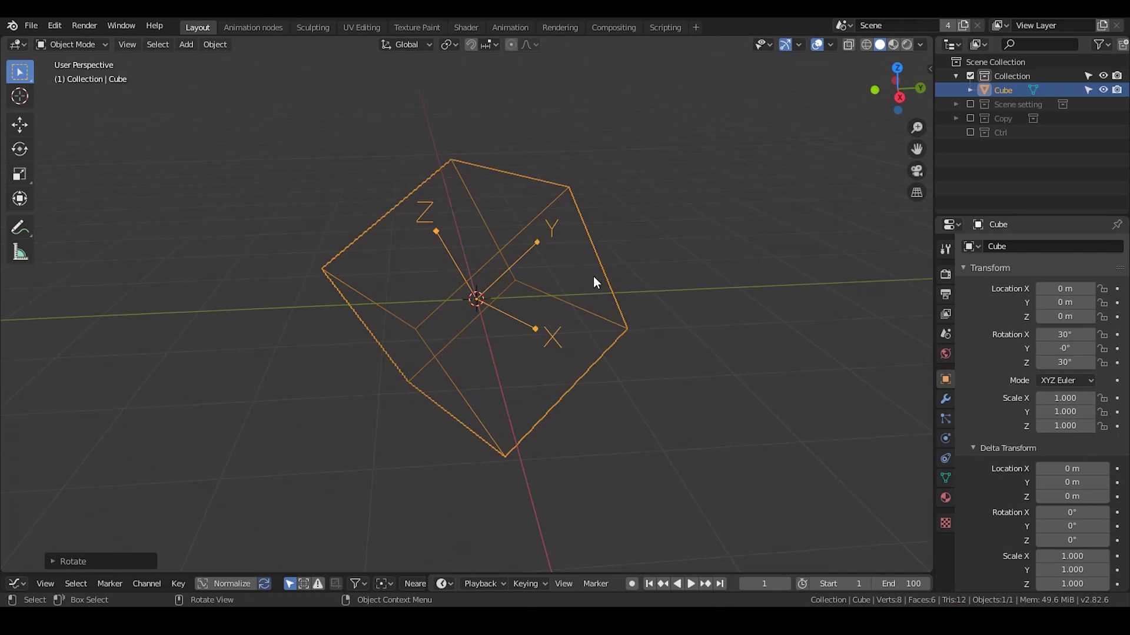
middle_click_drag(543, 268, 603, 123)
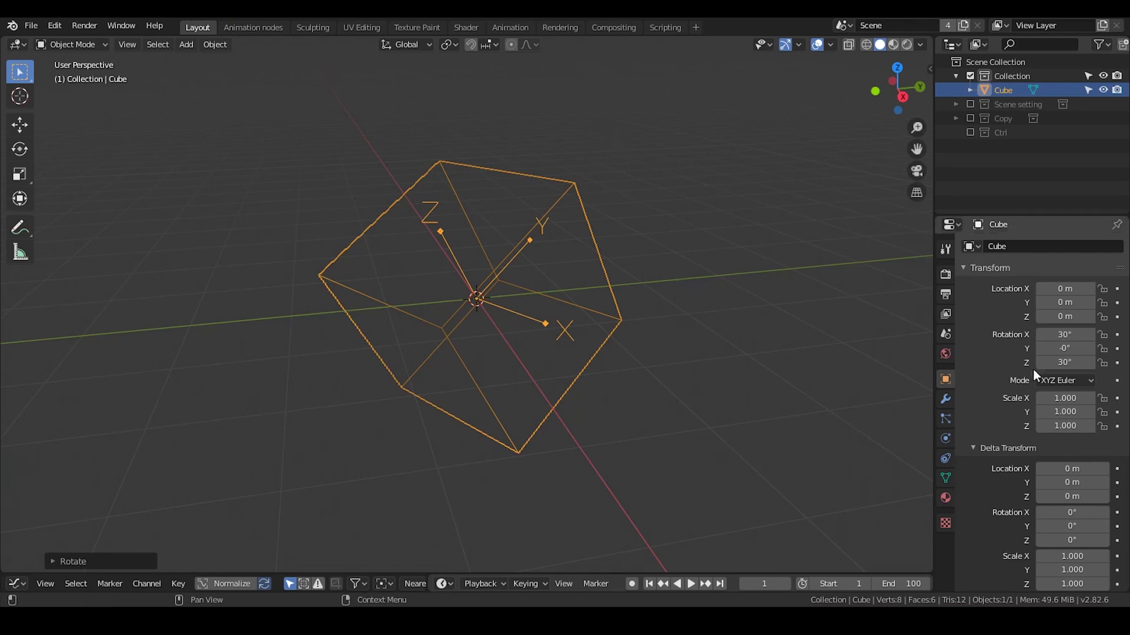
double_click(1065, 362)
type("0")
key("Return")
- Rotate the cube freely about its local Z axis by about 833°
middle_click_drag(542, 195, 560, 191, "shift")
key("r")
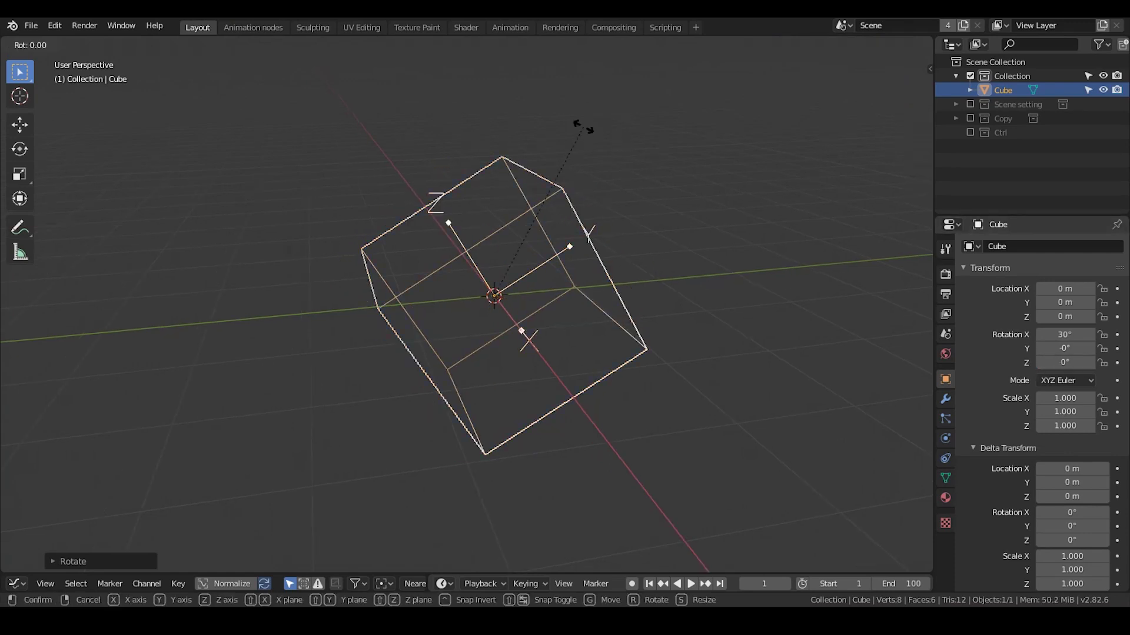
key("z")
key("z")
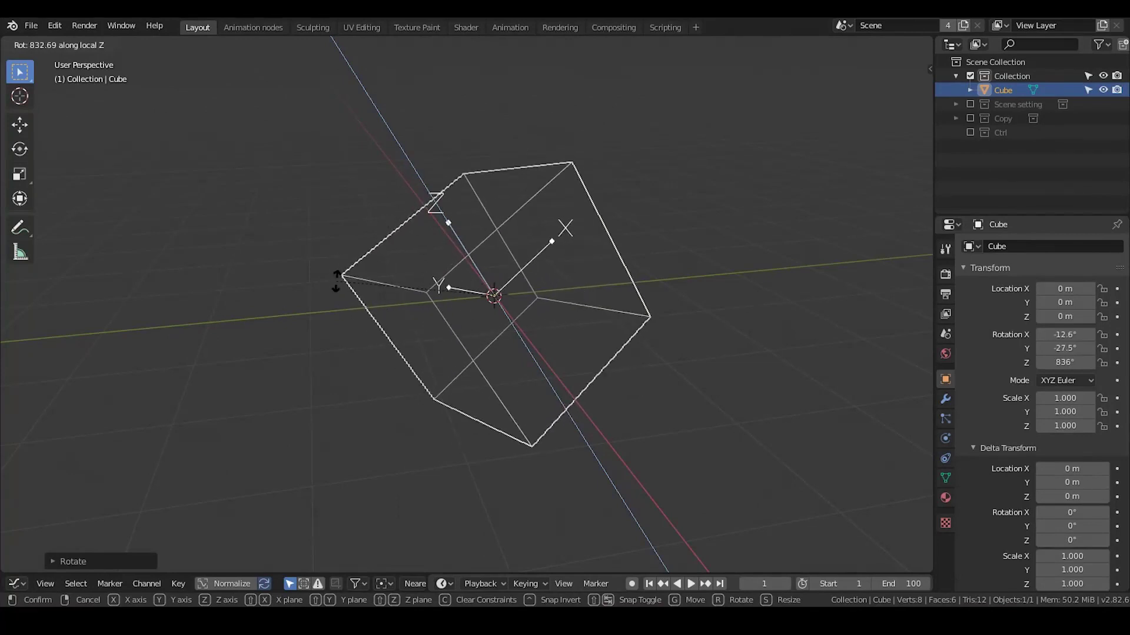
left_click(336, 281)
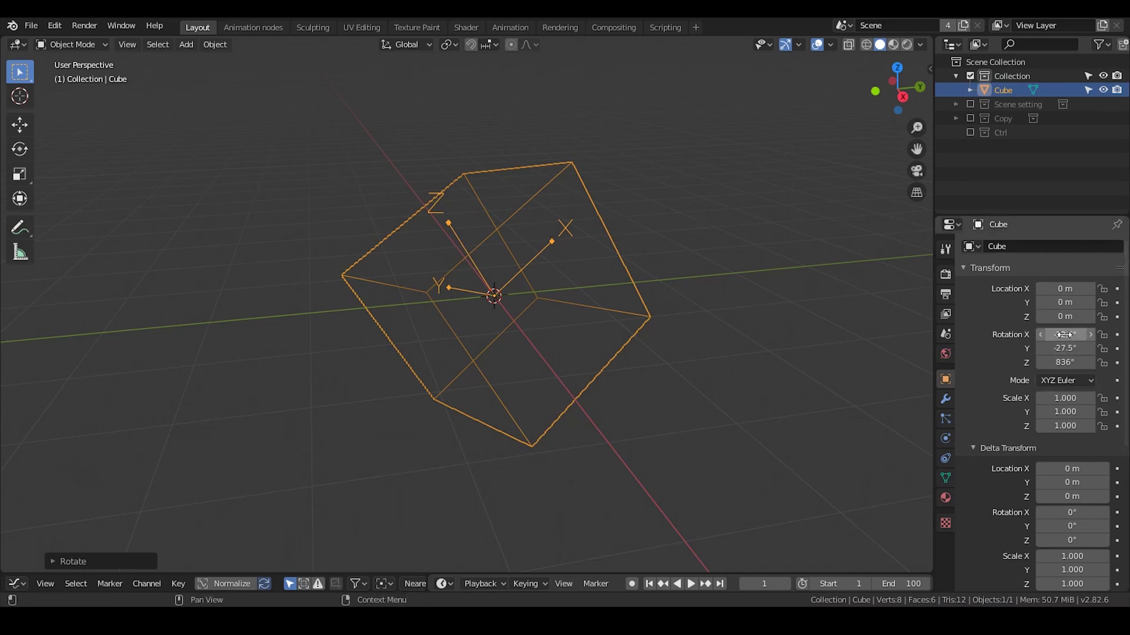
- Reset the cube's X, Y and Z rotation to 0° in one go
left_click_drag(1063, 334, 1064, 363)
type("0")
key("Return")
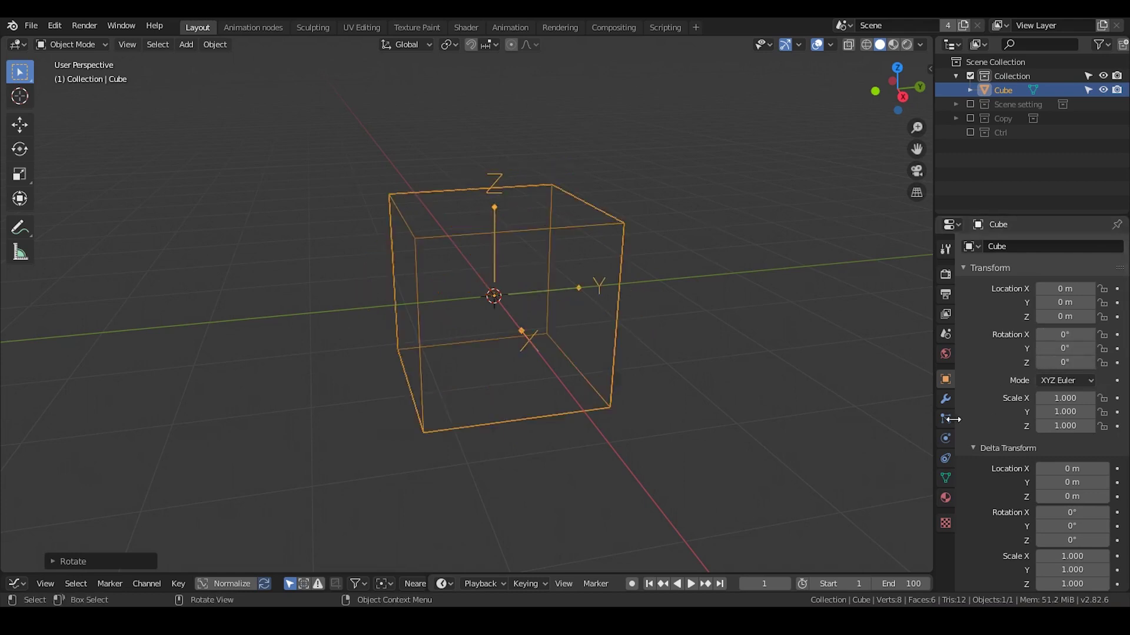
- Set the cube's delta X rotation to 30° and change its regular Z rotation to about 321°
scroll(969, 468, "down", 3)
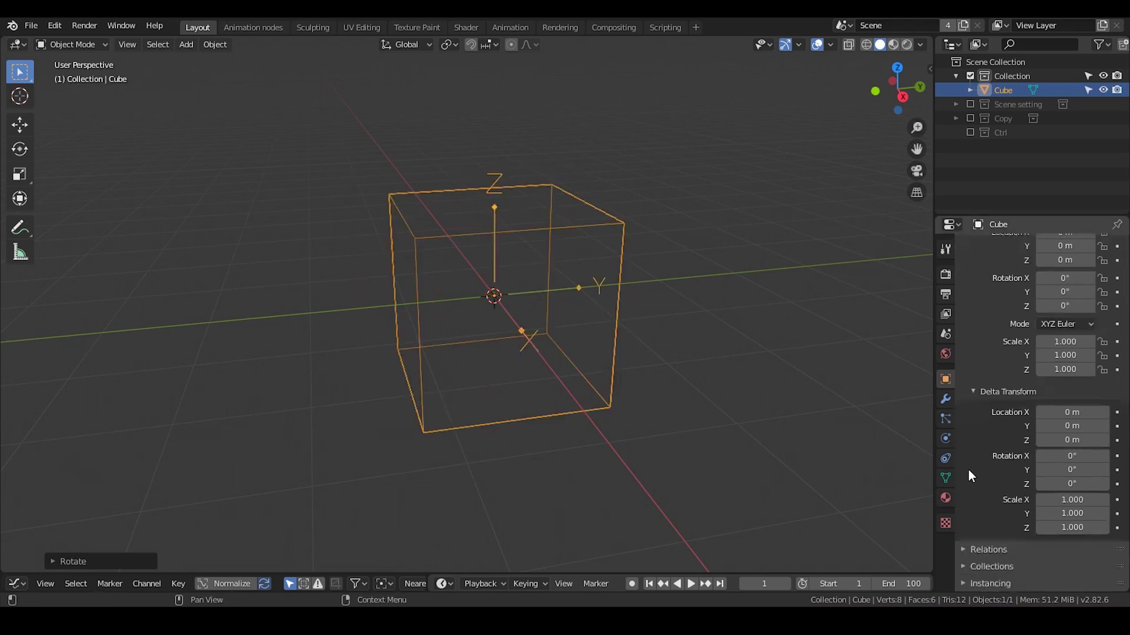
left_click(1052, 457)
type("-30")
key("Return")
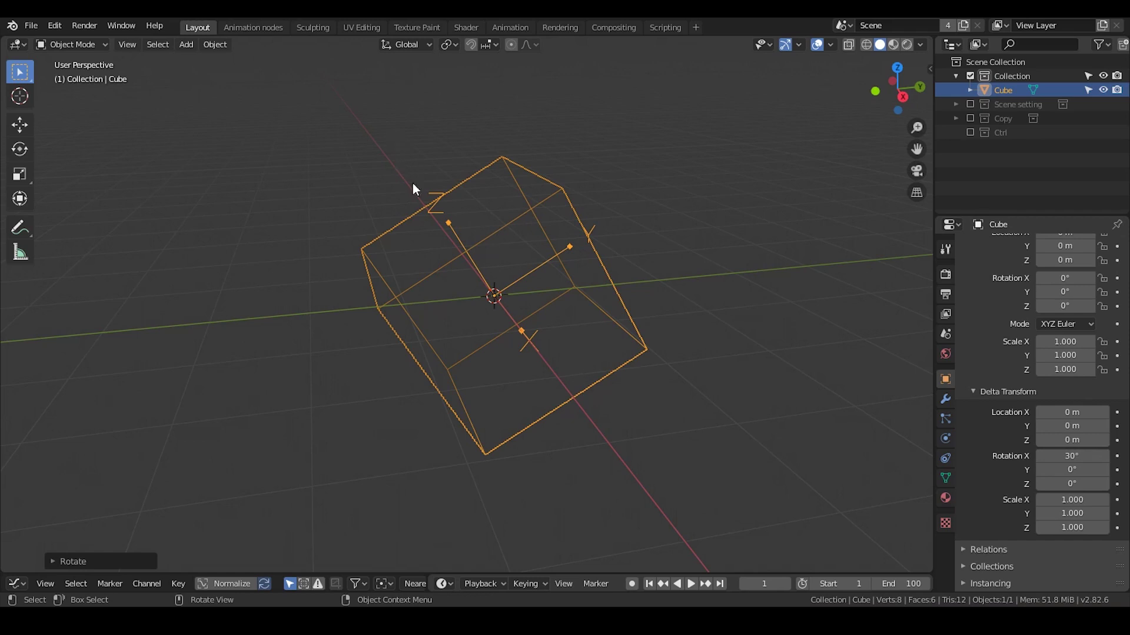
scroll(1020, 415, "up", 2)
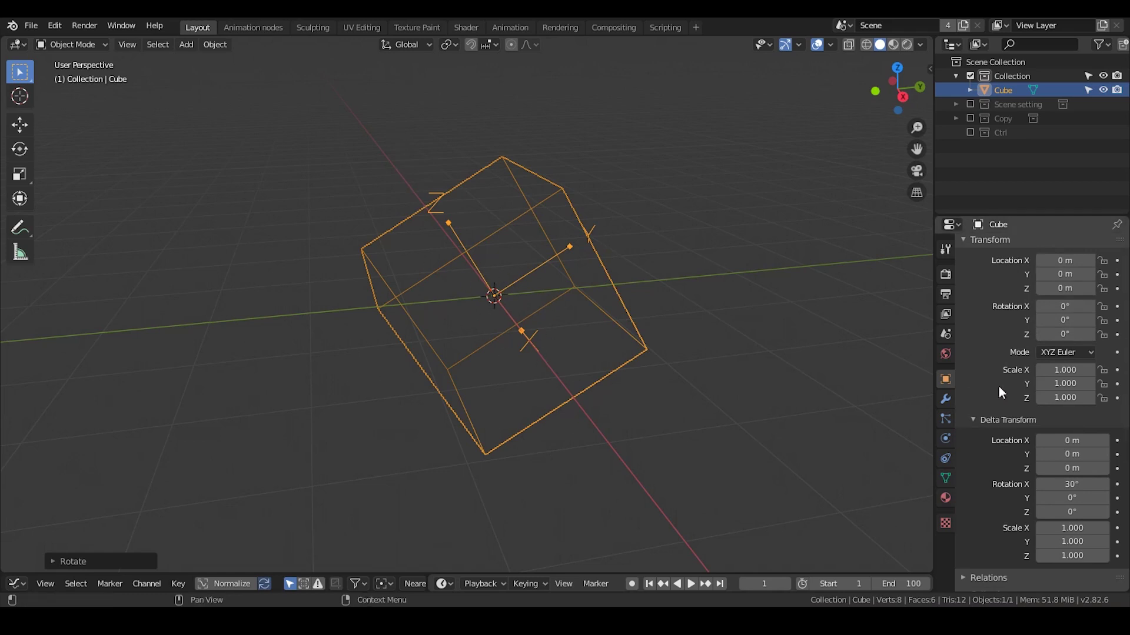
left_click_drag(1065, 334, 1121, 334)
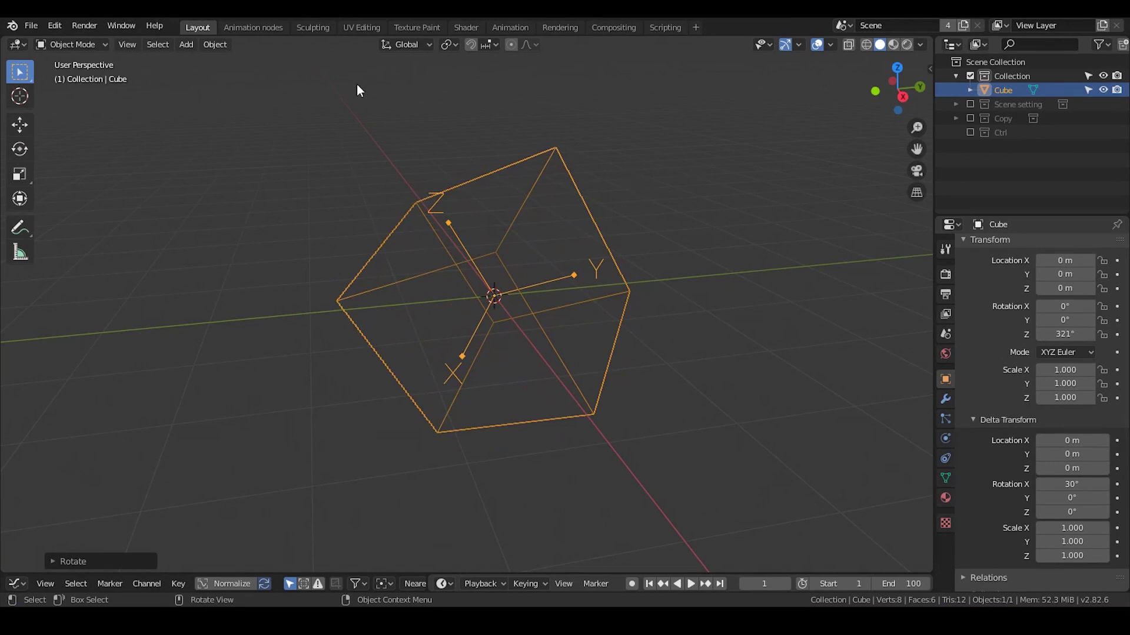
- Switch to the Animation nodes workspace and show the cube's transform and delta transform values there
left_click(262, 26)
scroll(778, 340, "up", 4)
left_click(944, 380)
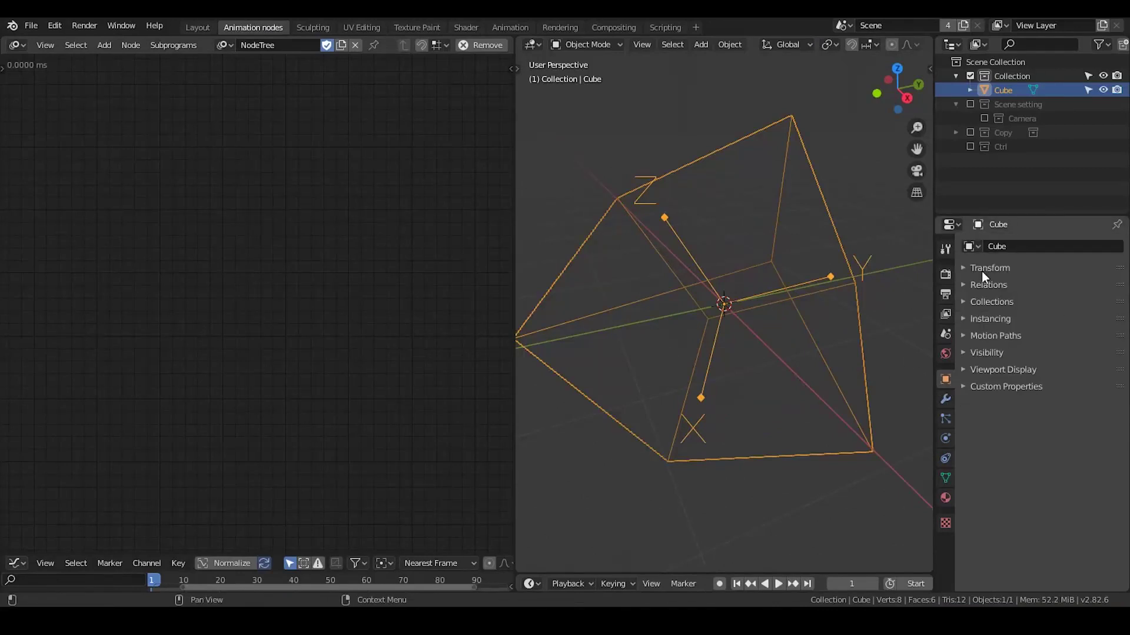
left_click(983, 269)
left_click(988, 449)
scroll(1054, 353, "down", 2)
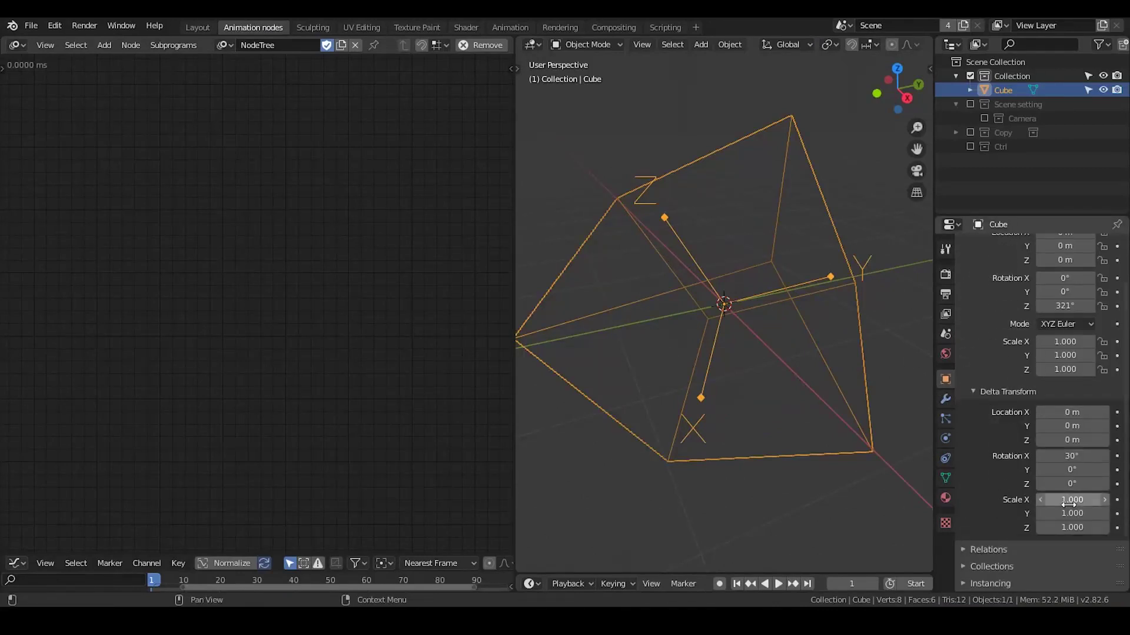
scroll(1042, 318, "up", 2)
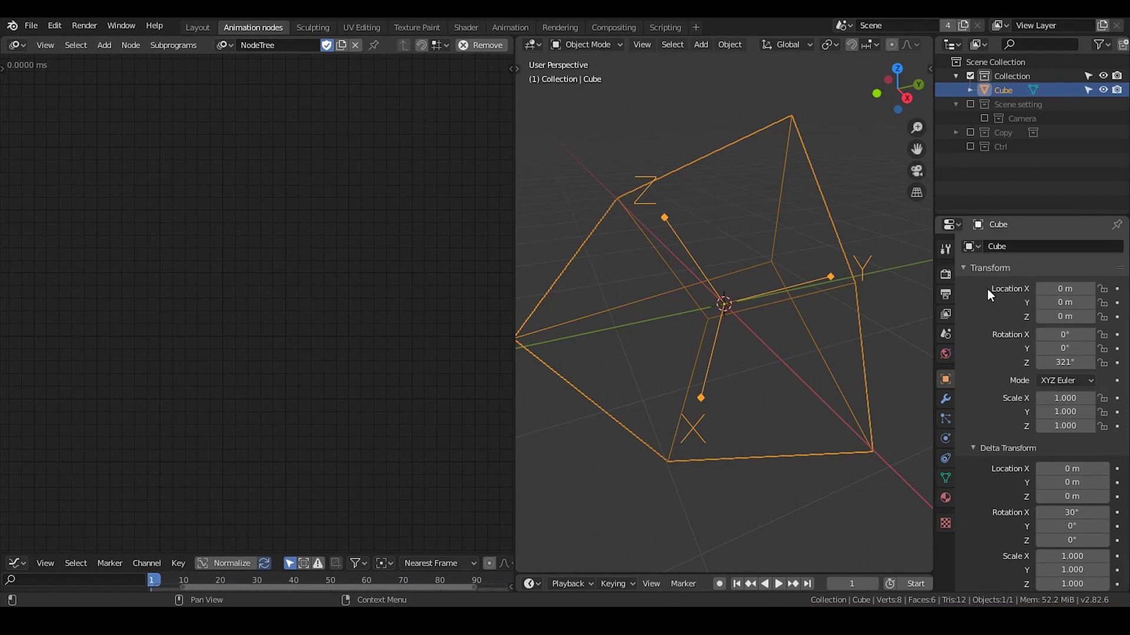
- Set the cube's Z rotation and its delta X rotation to 0°
scroll(1034, 485, "down", 1)
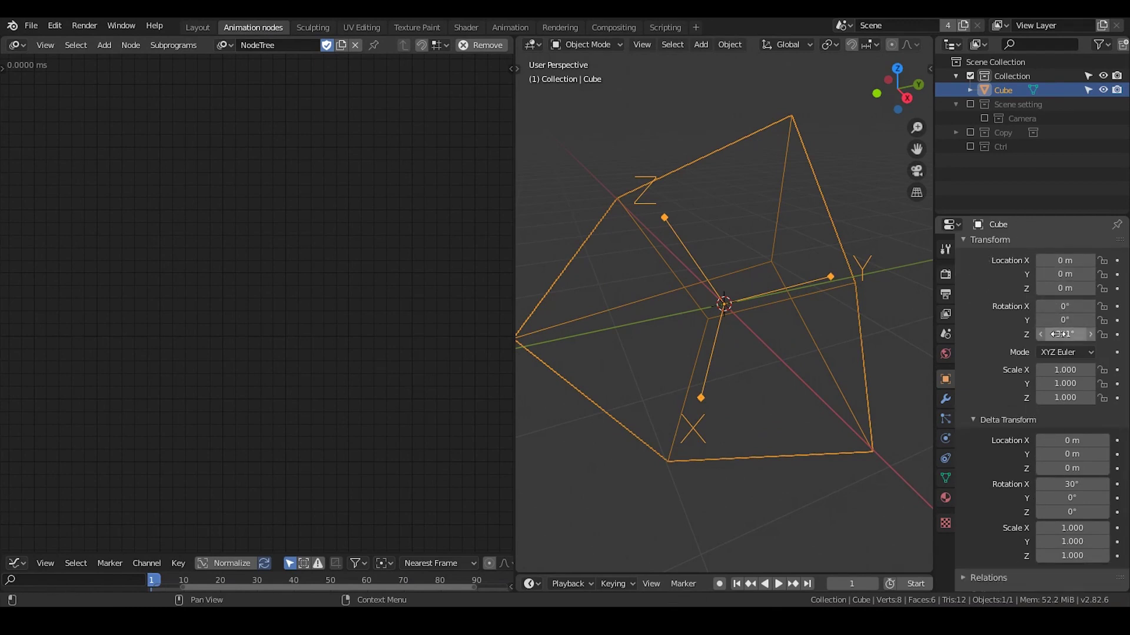
left_click(1059, 333)
type("0")
key("Return")
left_click(1068, 484)
type("0")
key("Return")
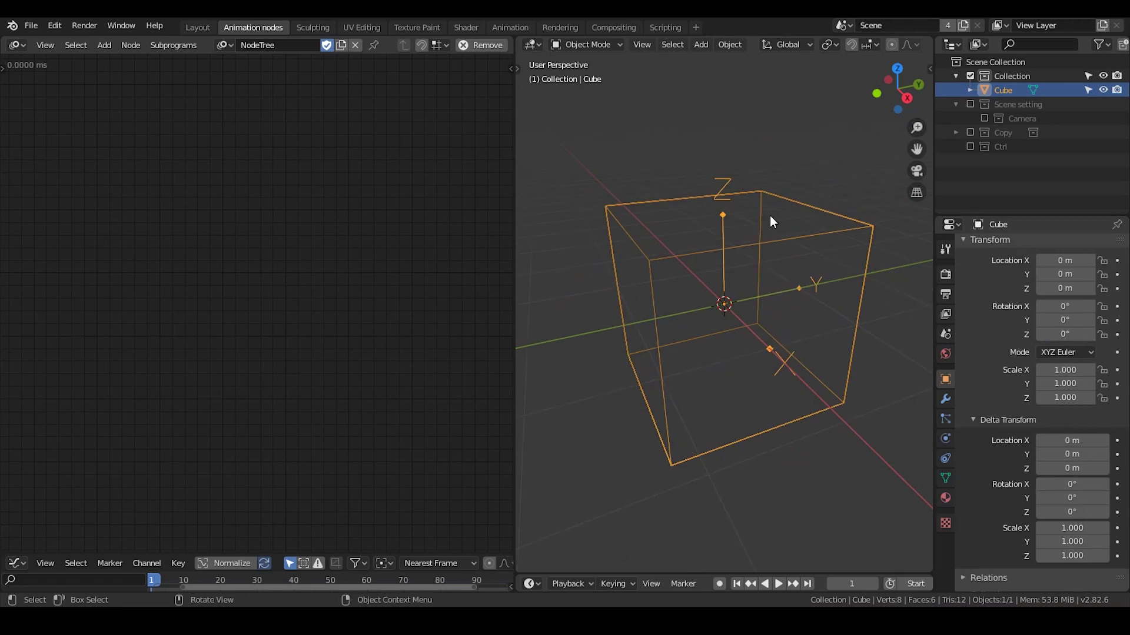
- Rotate the cube 30° about the X axis and apply its rotation to deltas
type("rx")
type("30")
key("Return")
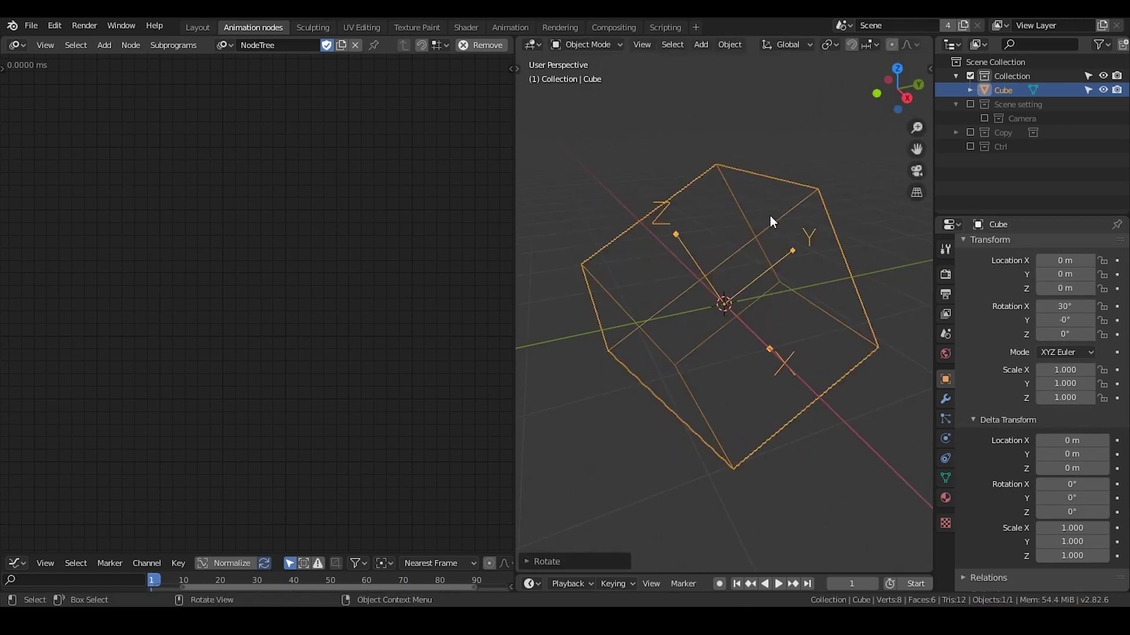
key("ctrl+a")
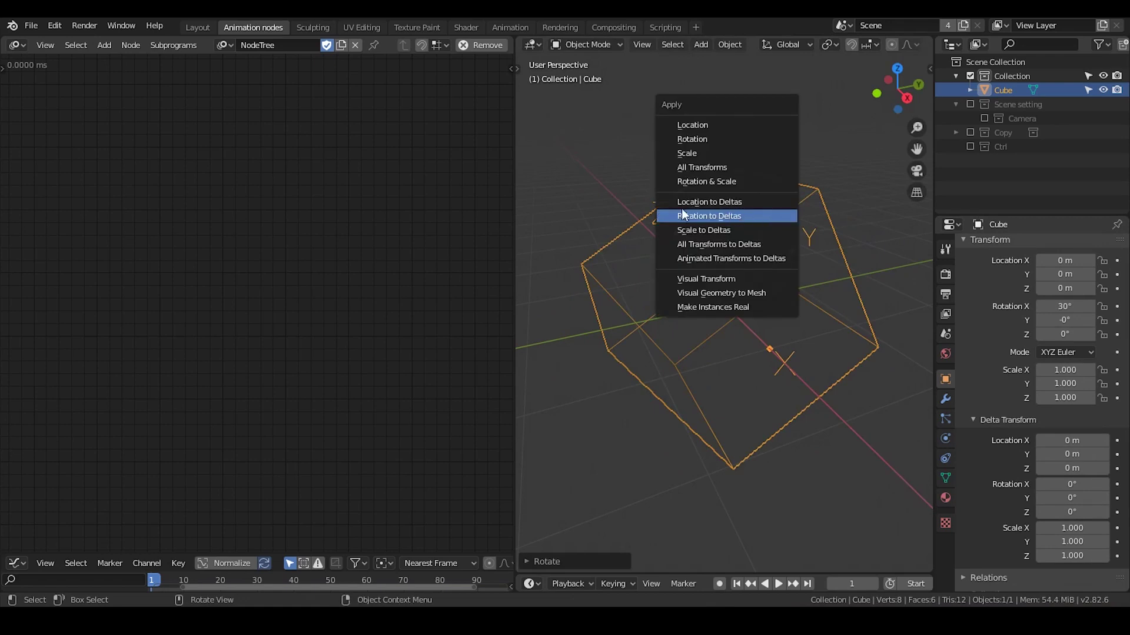
left_click(736, 217)
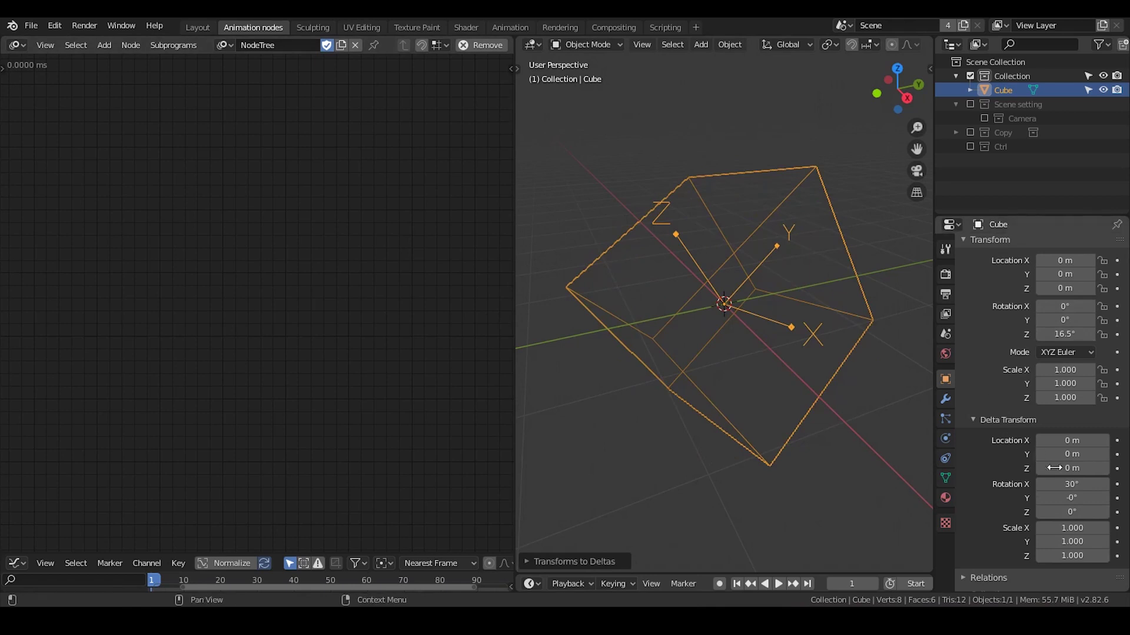
- Reset the cube's delta X rotation and its regular Z rotation to 0°
left_click(1072, 484)
type("0")
key("Return")
key("BackSpace")
- Add an Object Transforms Output node to the node tree
key("ctrl+a")
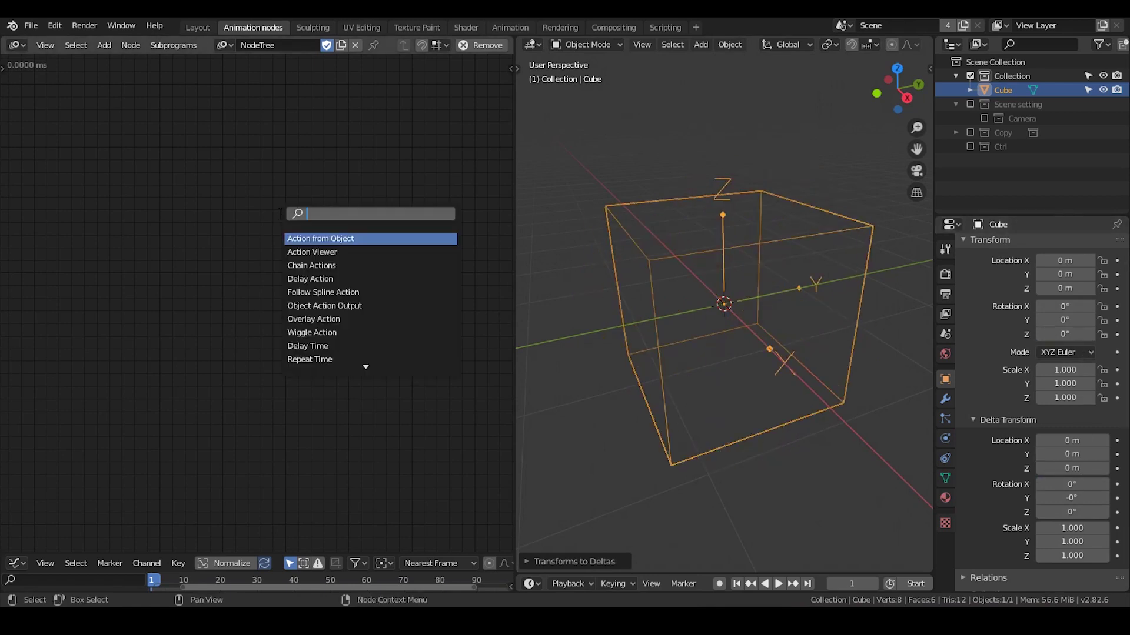
type("object tras")
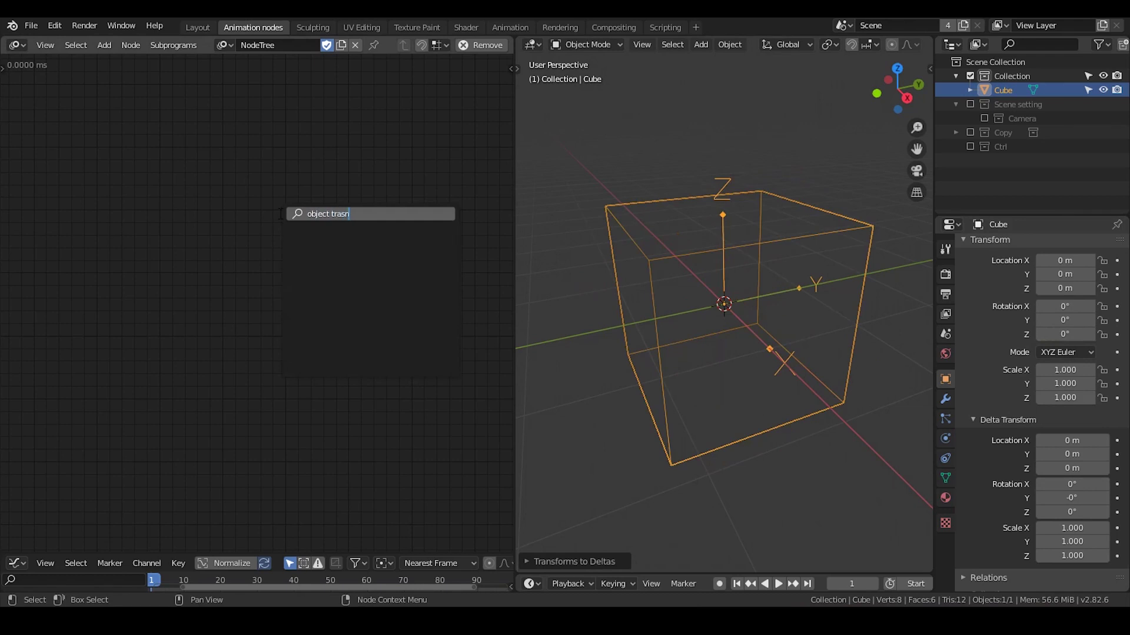
type("n")
key("BackSpace")
key("BackSpace")
key("Down")
key("Return")
left_click(272, 136)
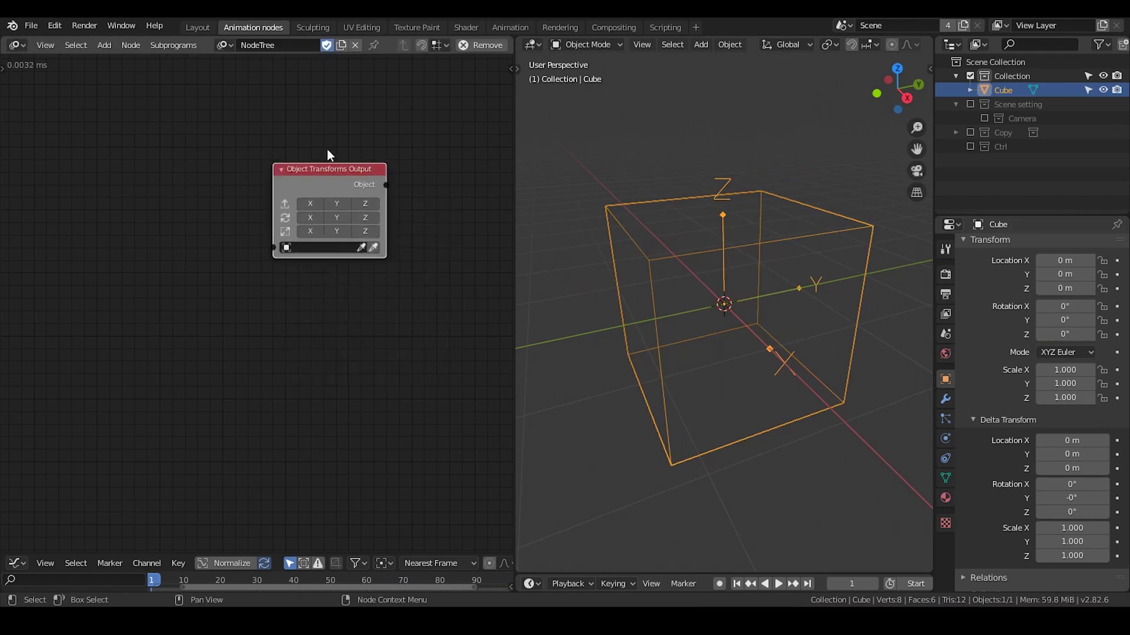
- Enable all location, rotation and scale axes on the Object Transforms Output node and assign the Cube as its object
scroll(302, 275, "up", 2)
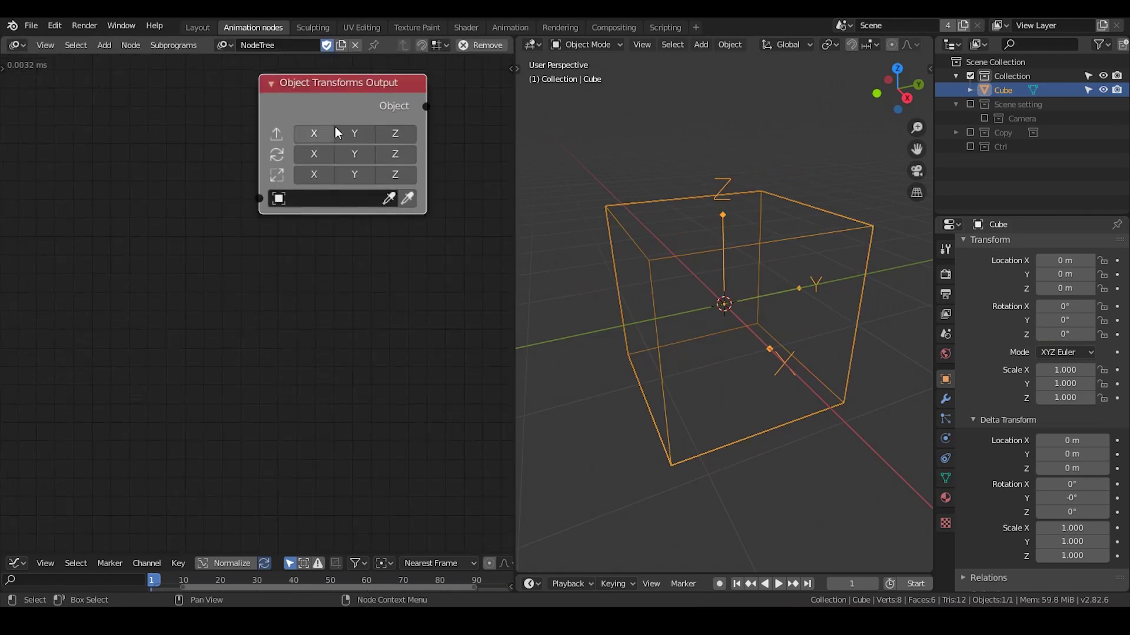
left_click_drag(325, 153, 413, 176)
left_click_drag(314, 133, 386, 130)
scroll(419, 130, "down", 1)
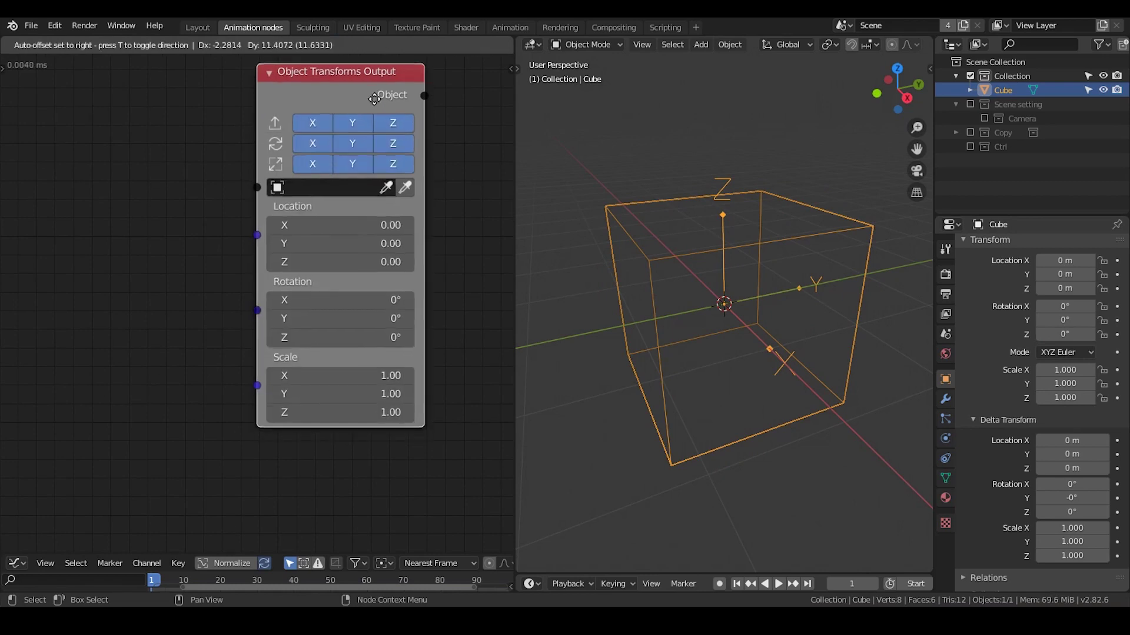
left_click(374, 211)
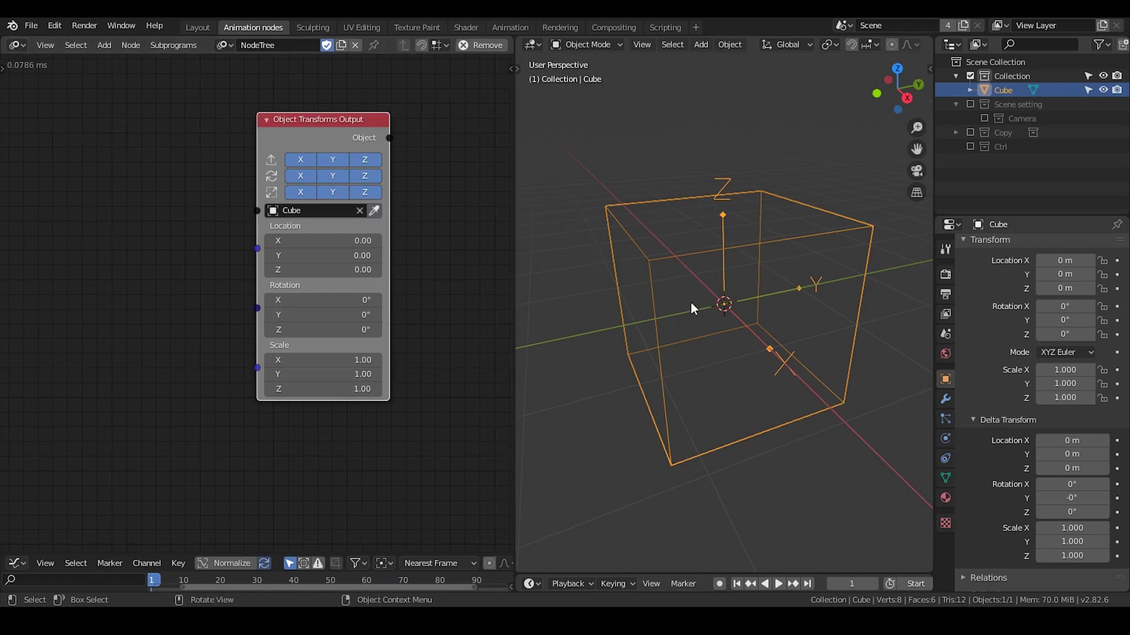
- Set the node's X rotation to 30° and turn its Z rotation to about 124°
scroll(682, 330, "down", 2)
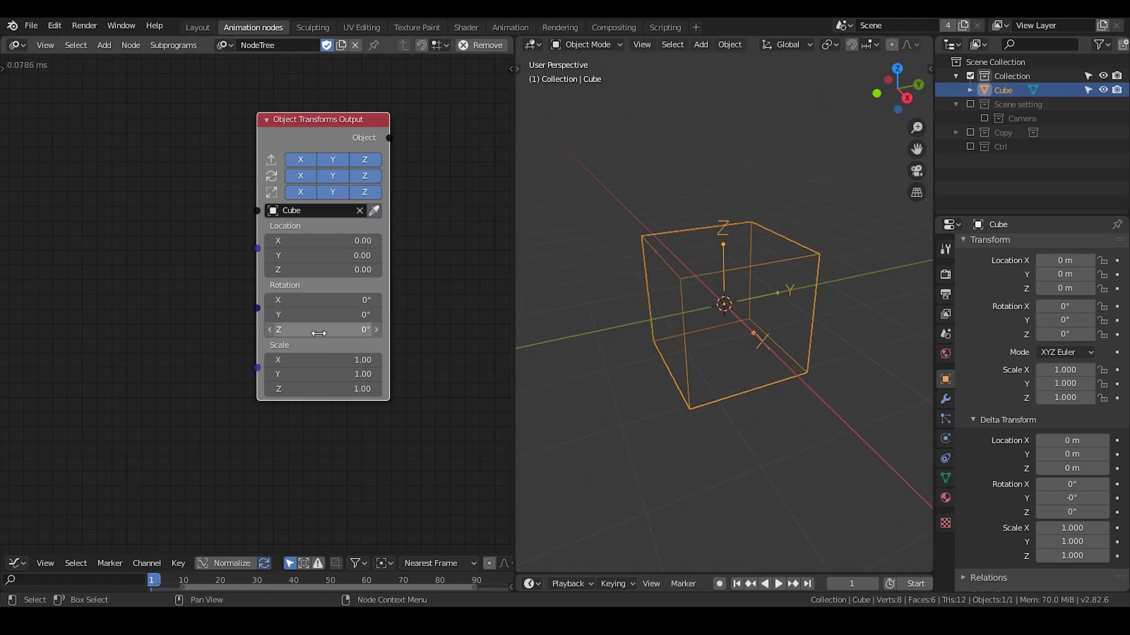
left_click_drag(324, 329, 356, 300)
left_click(319, 296)
type("30")
key("Return")
double_click(321, 330)
type("0")
key("Return")
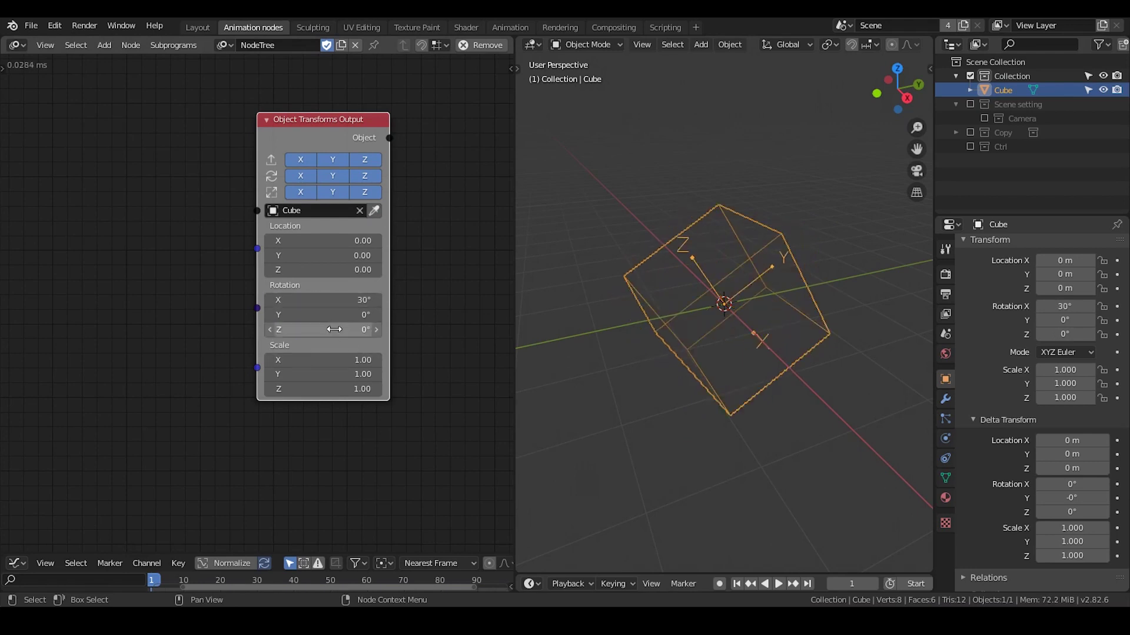
left_click_drag(321, 330, 393, 330)
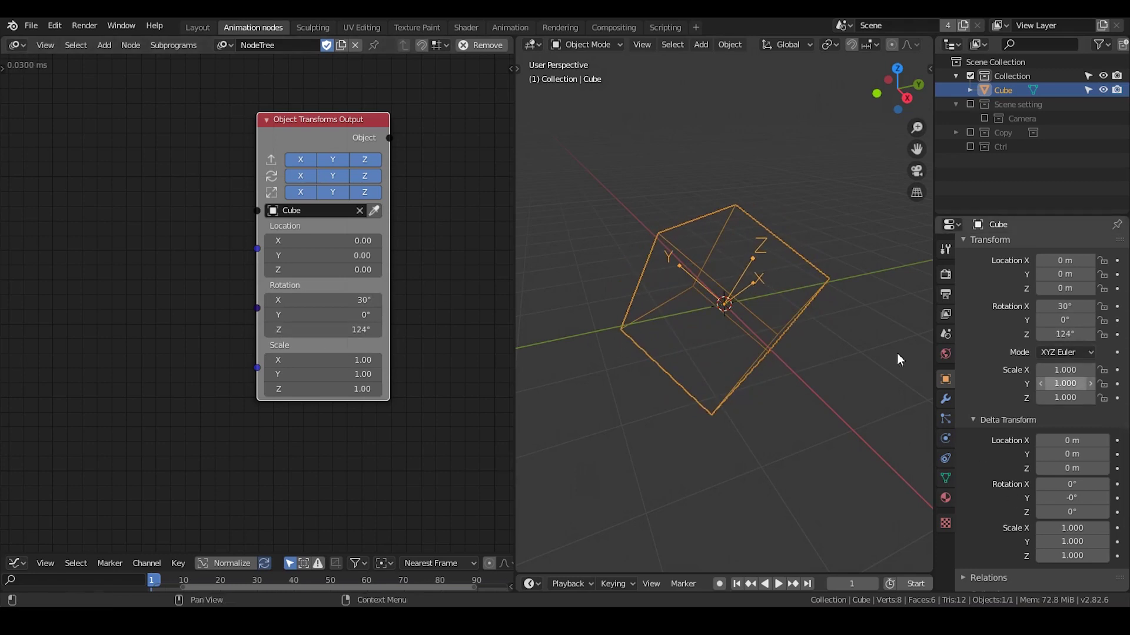
- Enable Delta Transforms in the Object Transforms Output node's advanced settings
left_click_drag(304, 127, 241, 105)
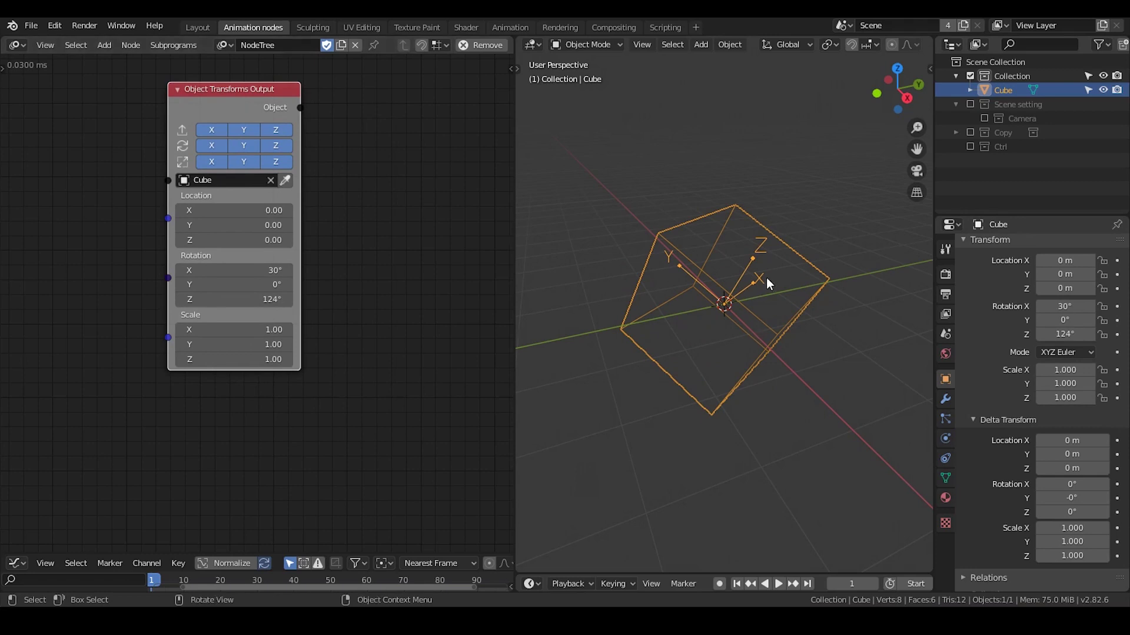
middle_click_drag(735, 351, 659, 295)
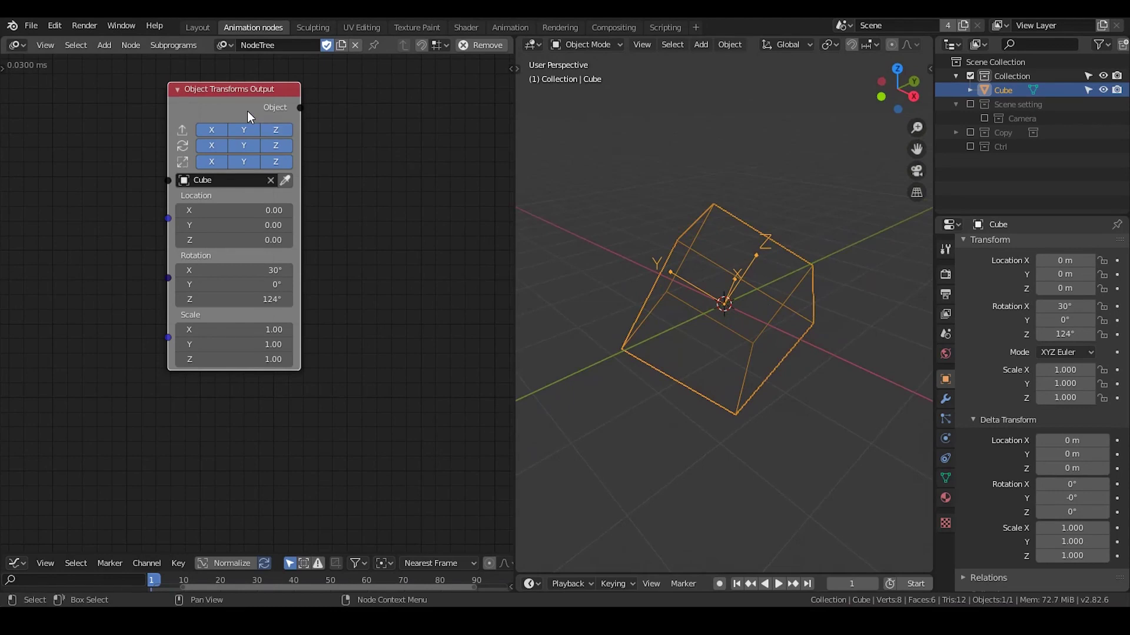
key("n")
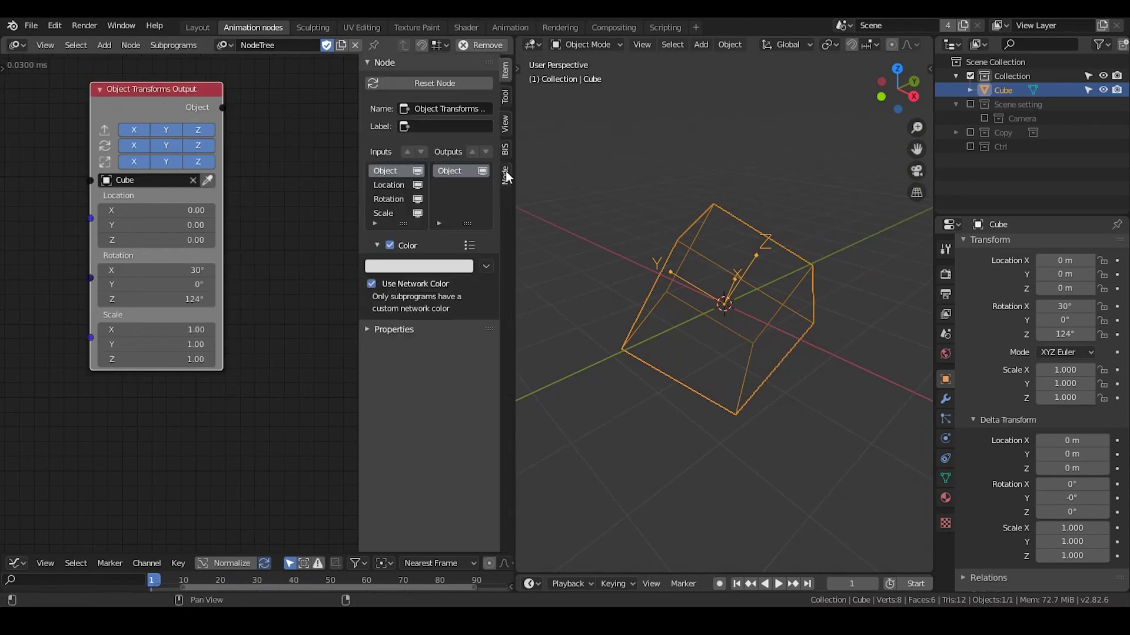
left_click(506, 171)
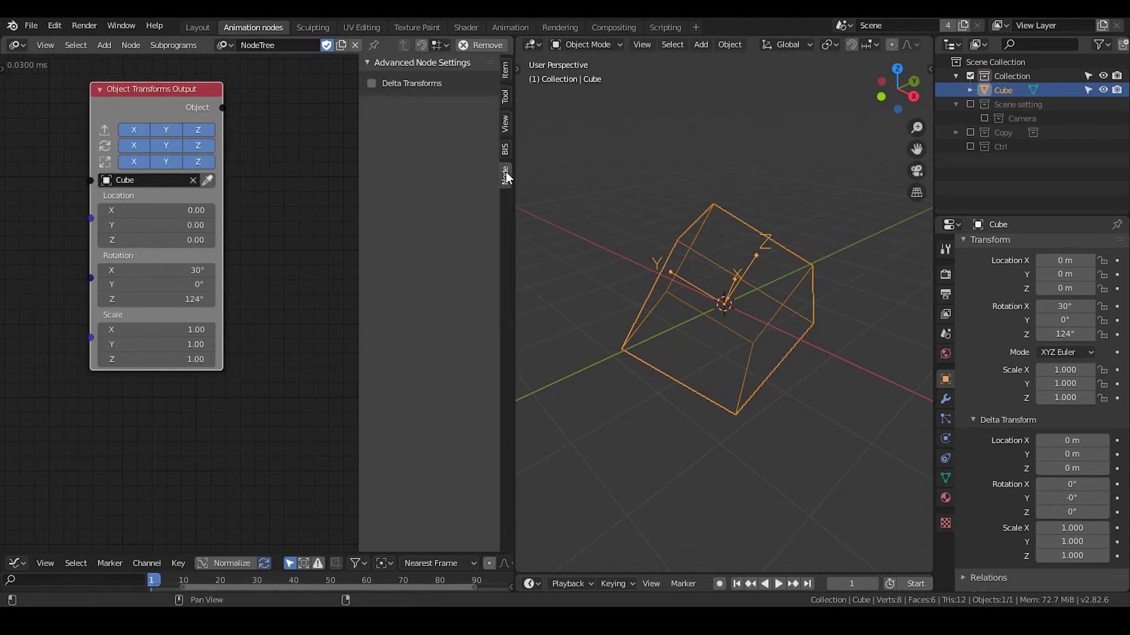
left_click(374, 83)
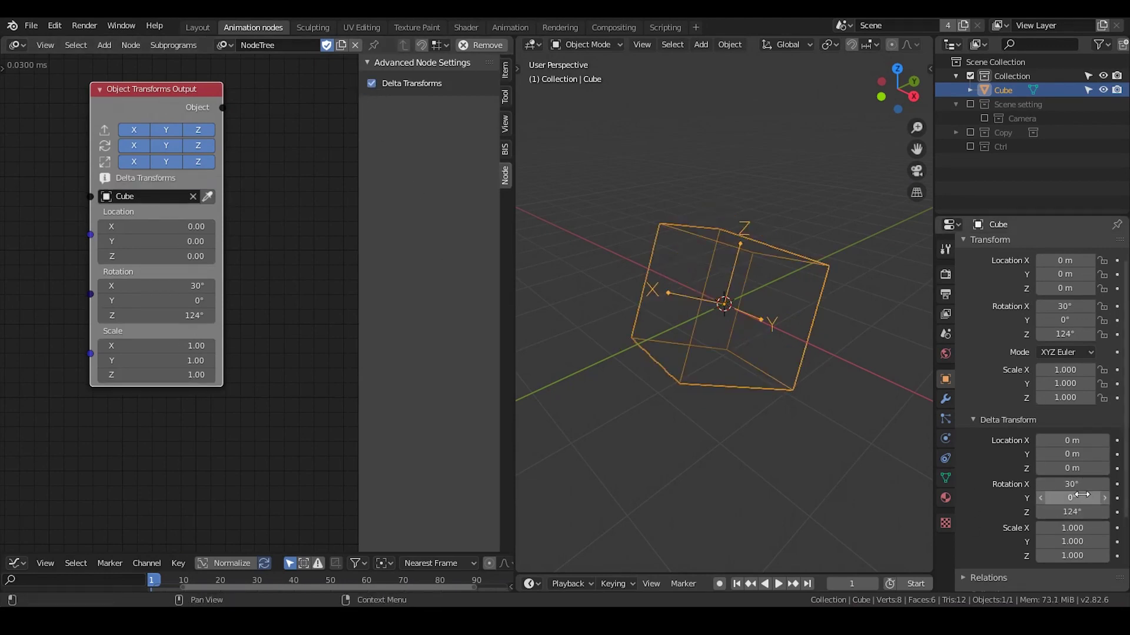
- Set the cube's regular X, Y and Z rotation to 0° in its object properties
left_click_drag(1064, 307, 1064, 334)
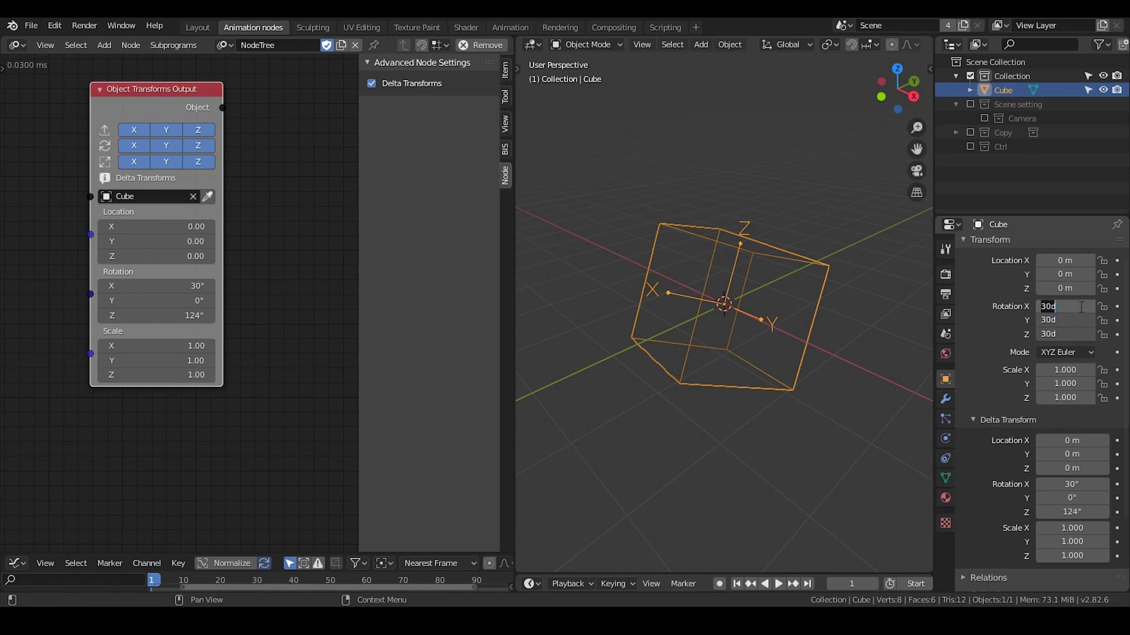
type("0")
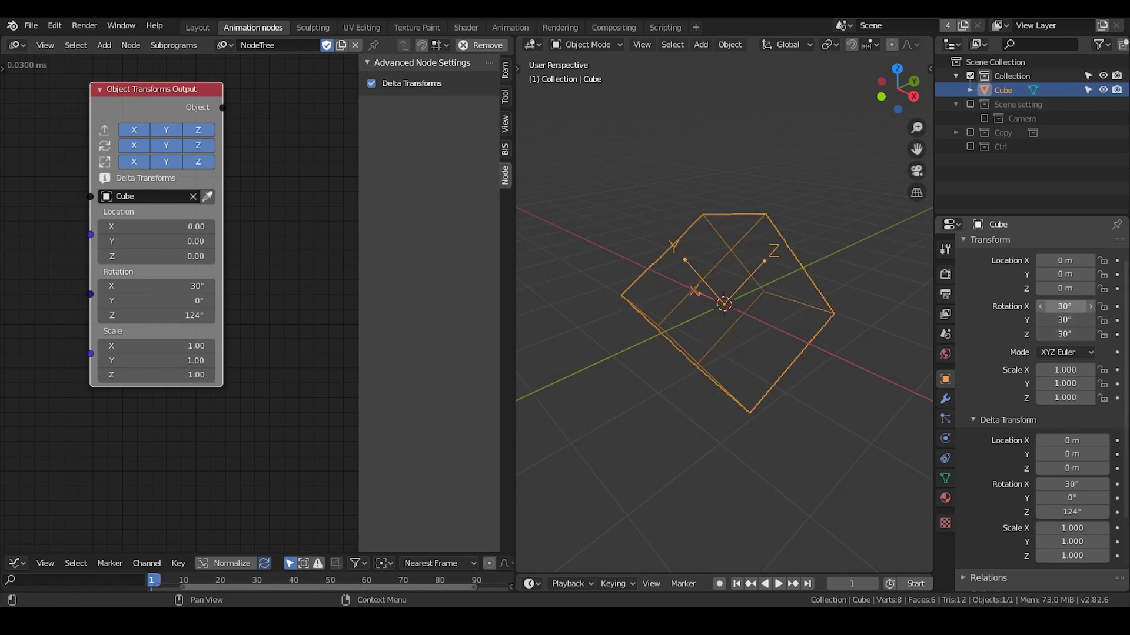
key("Return")
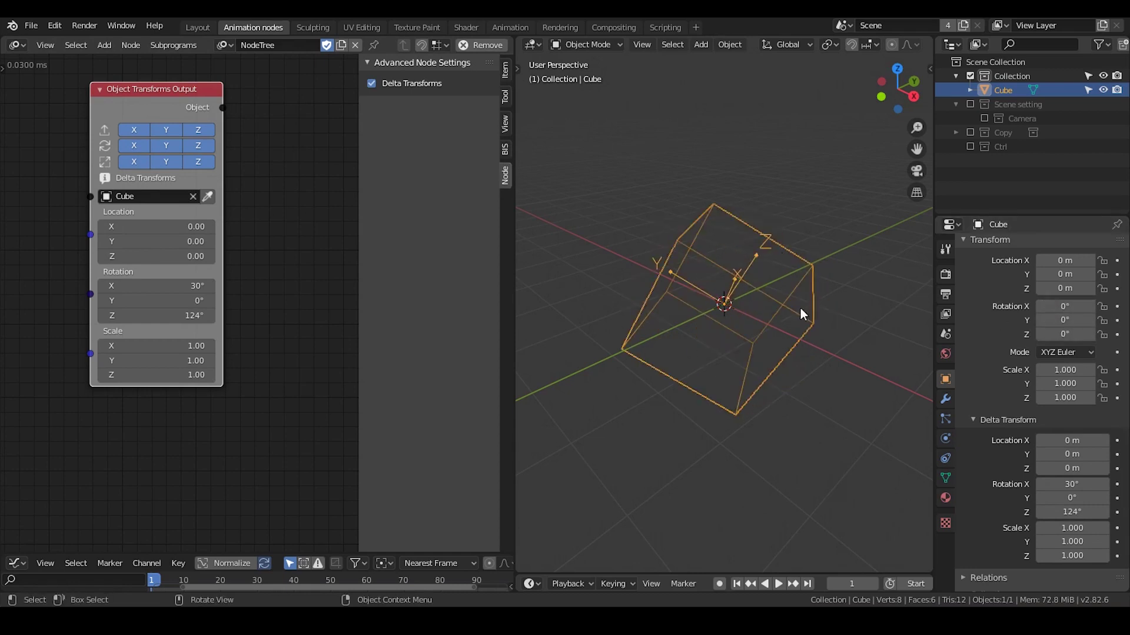
- Set the delta node's Z rotation to 0° and close the advanced node settings
middle_click_drag(245, 158, 289, 141)
double_click(238, 299)
type("0")
key("Return")
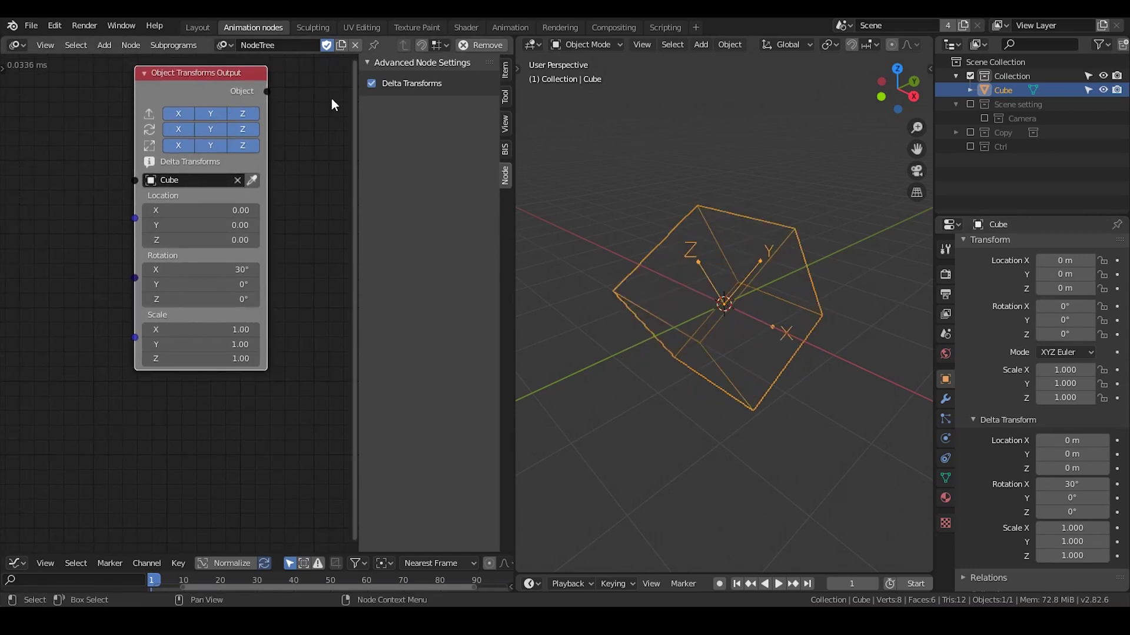
key("n")
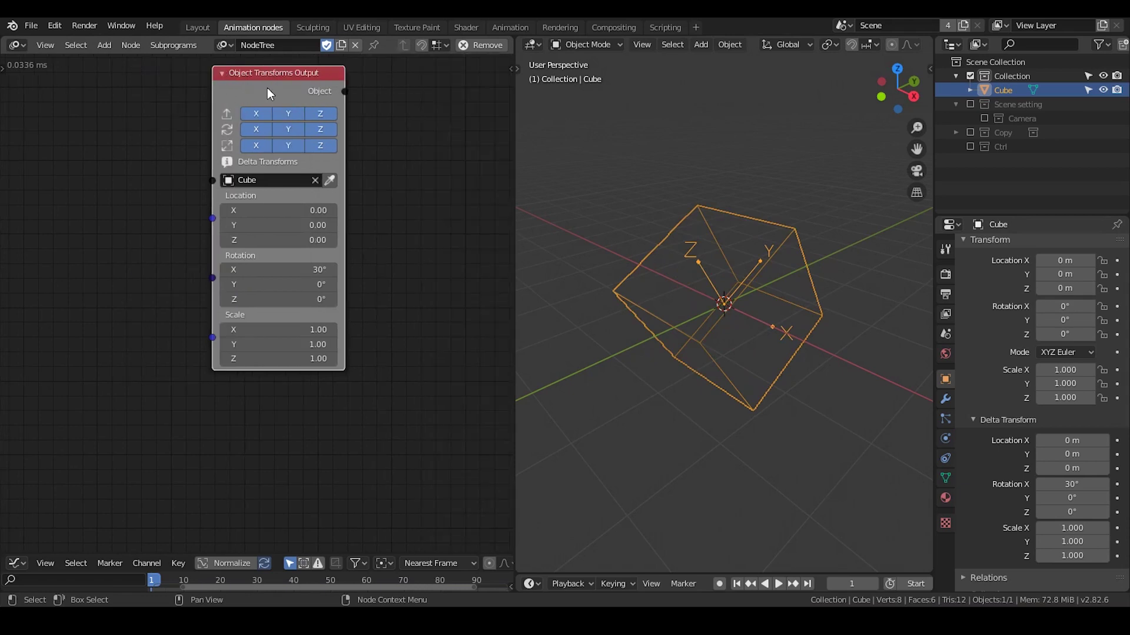
- Examine where the Delta Transforms option appears in the node's pop-up settings
key("u")
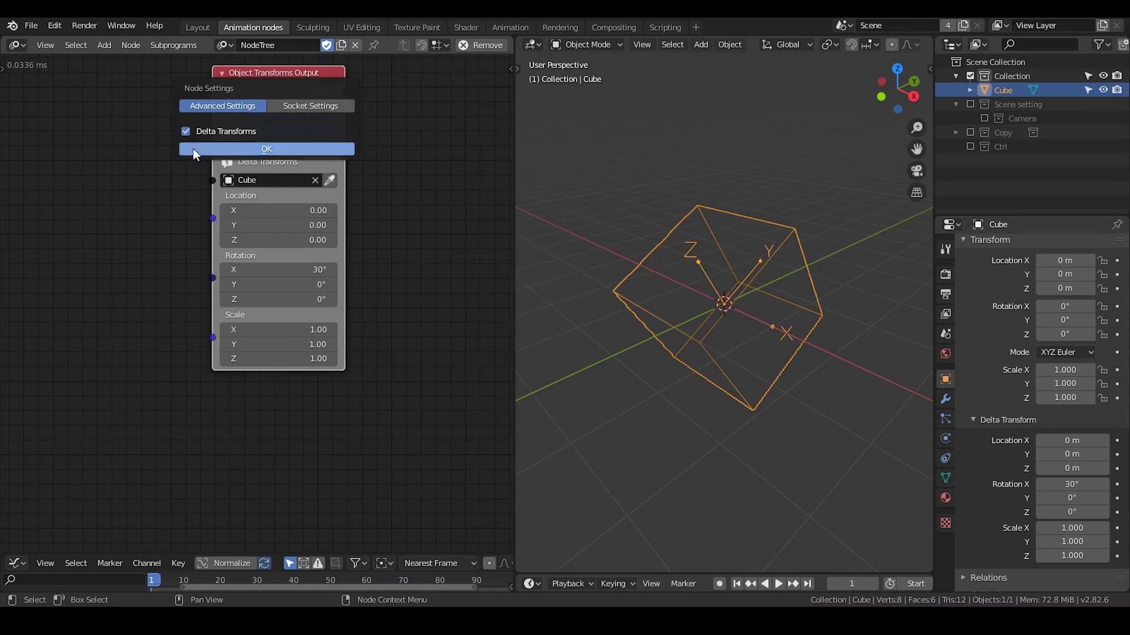
left_click(242, 148)
key("u")
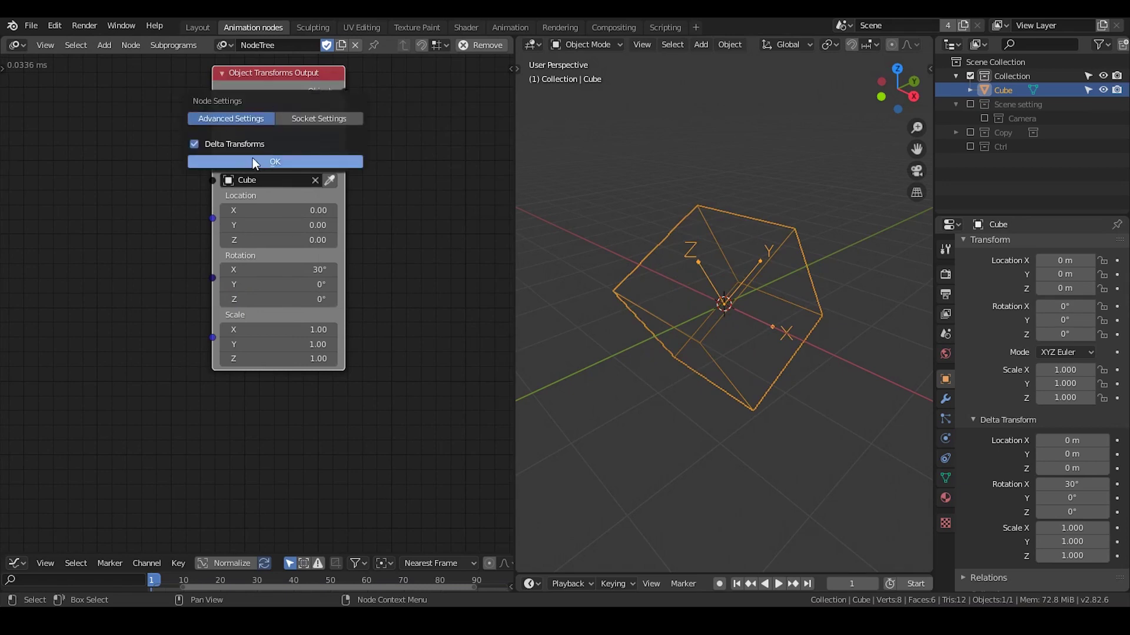
left_click(253, 158)
key("n")
key("n")
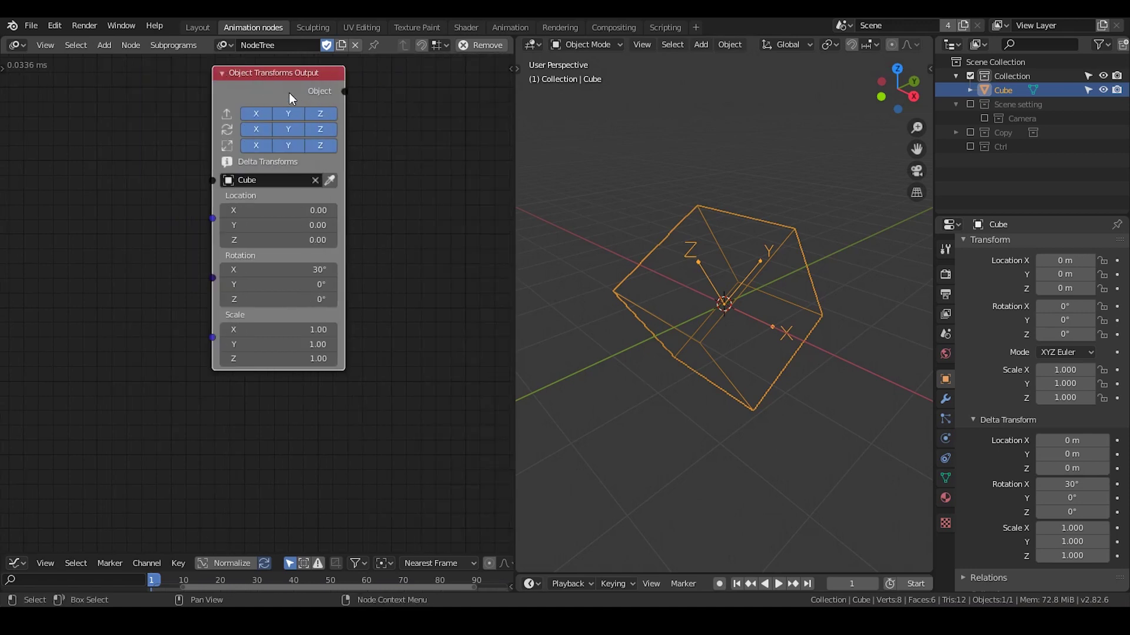
- Disable the location and scale axes on the Object Transforms Output node, leaving only rotation enabled
left_click_drag(288, 93, 291, 98)
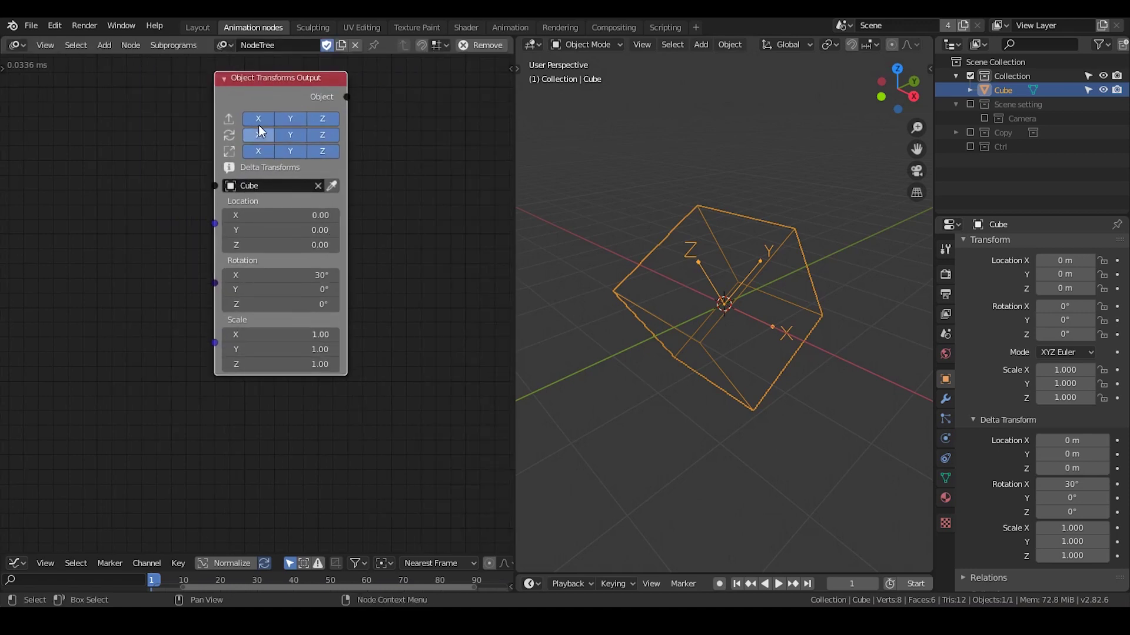
left_click(323, 118)
left_click(299, 151)
left_click(322, 151)
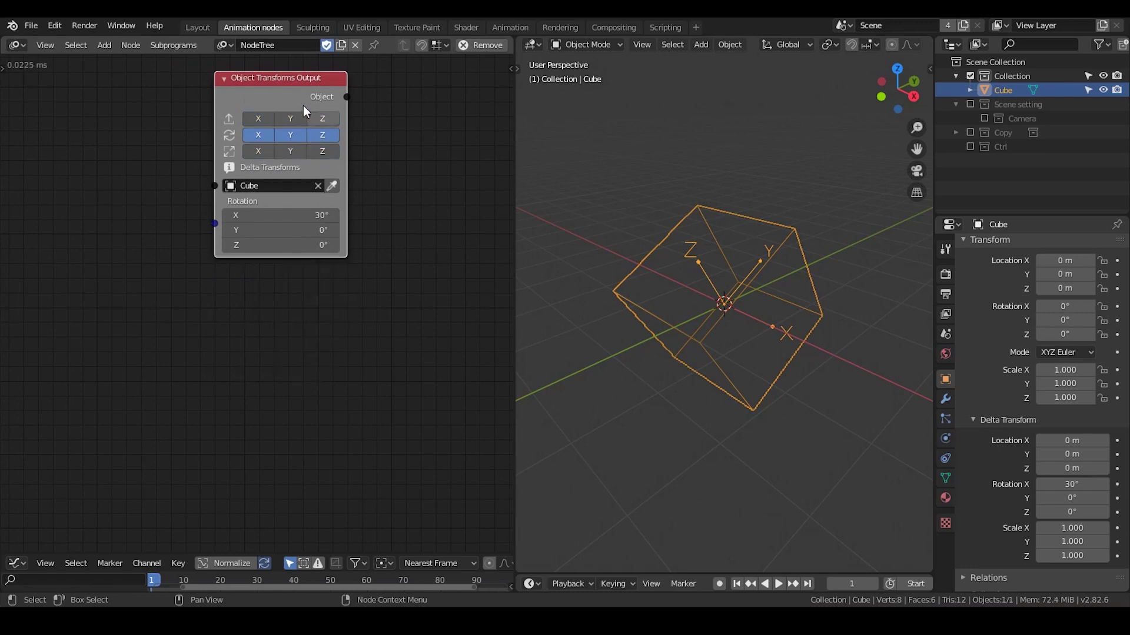
- Duplicate the rotation-only Object Transforms Output node and arrange the two nodes side by side
key("shift+d")
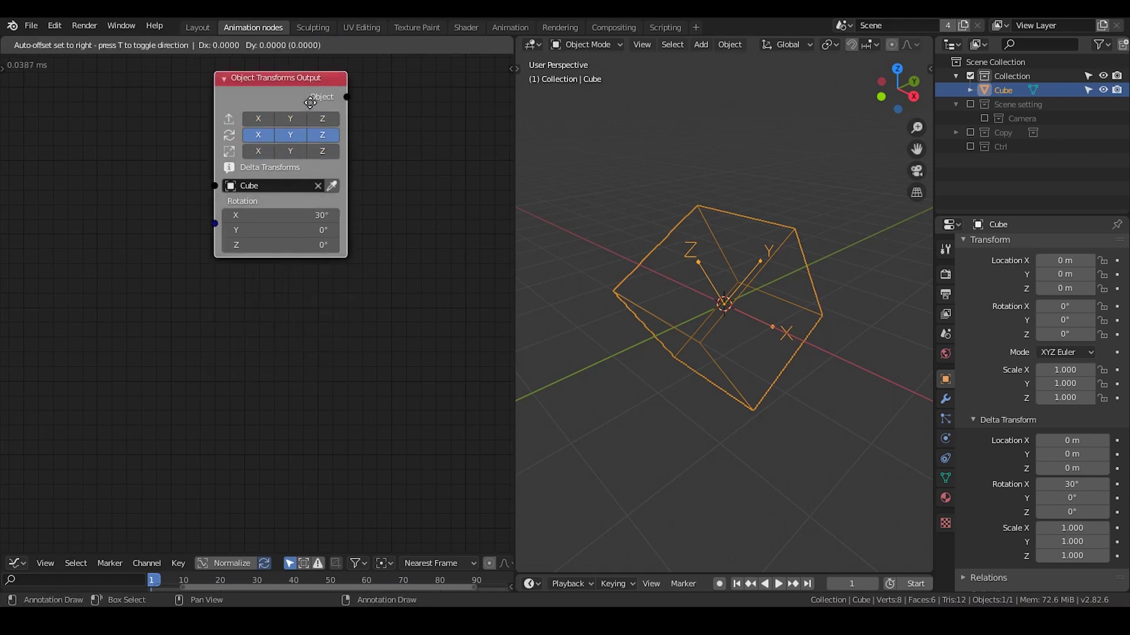
left_click(462, 110)
middle_click_drag(340, 255, 281, 252)
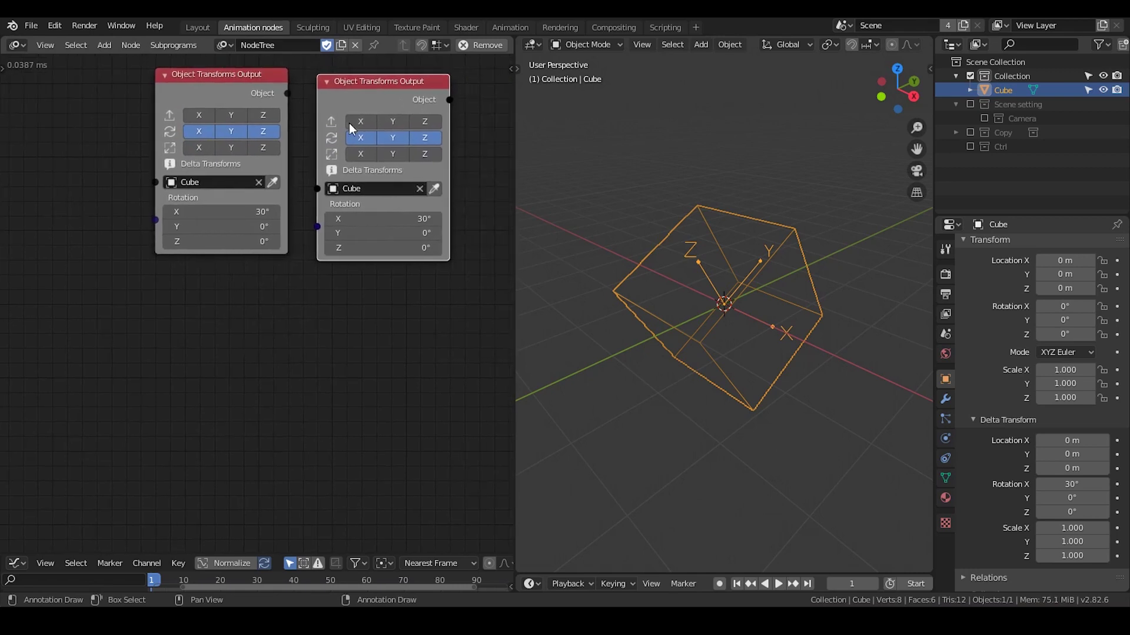
left_click_drag(356, 106, 384, 100)
left_click_drag(250, 94, 237, 107)
left_click_drag(404, 100, 389, 104)
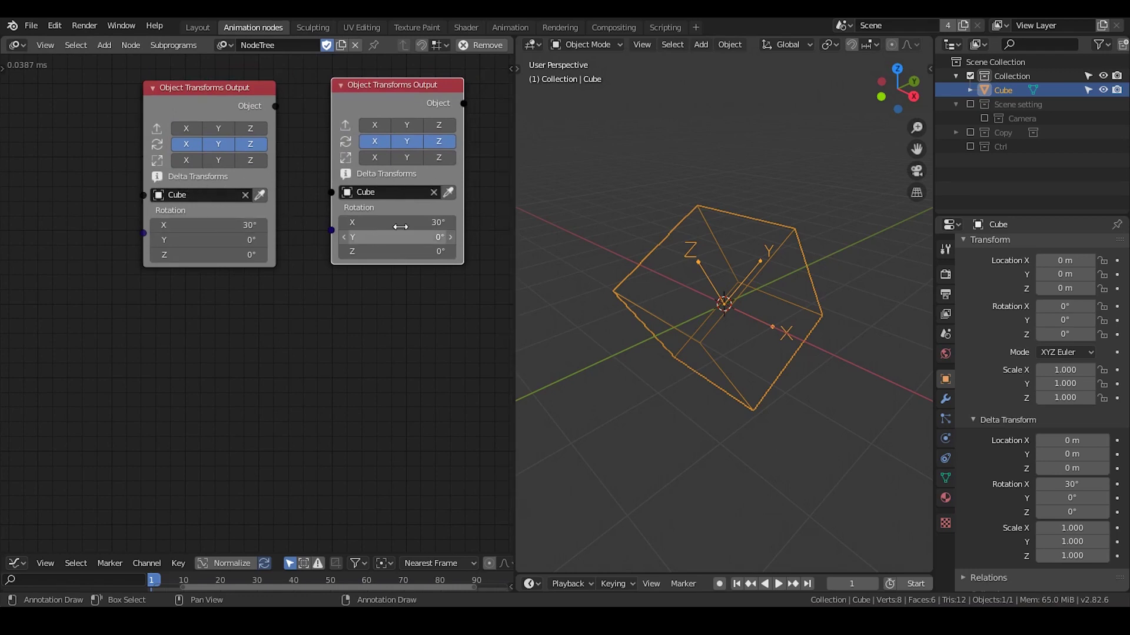
- Try a Y rotation of about 25° on the duplicated node and the original node
left_click_drag(404, 237, 431, 236)
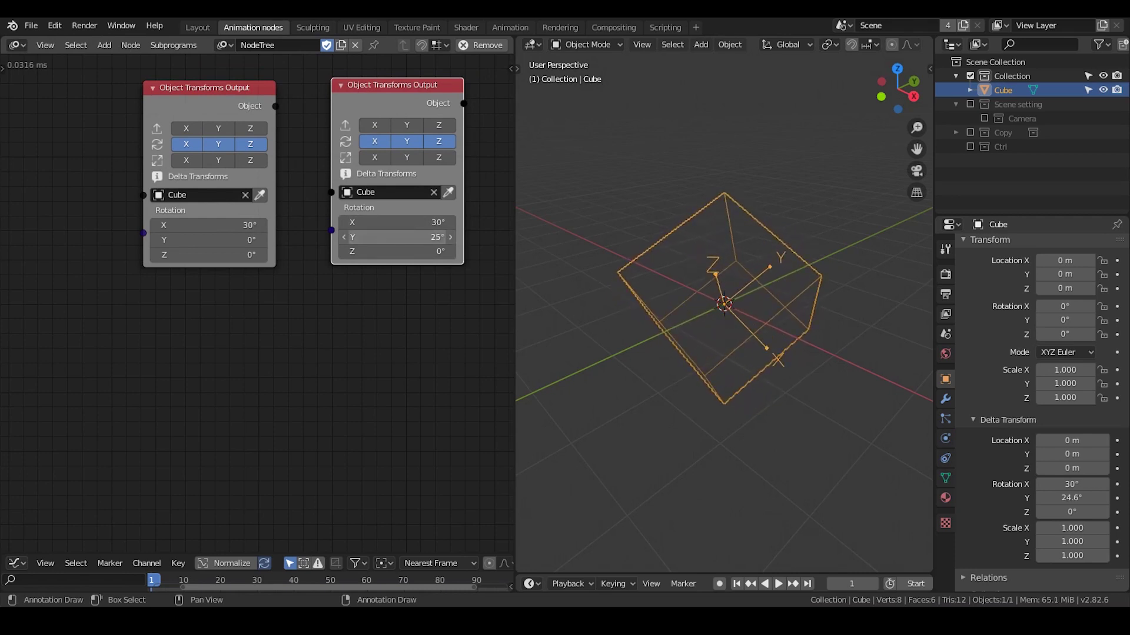
left_click_drag(207, 239, 235, 239)
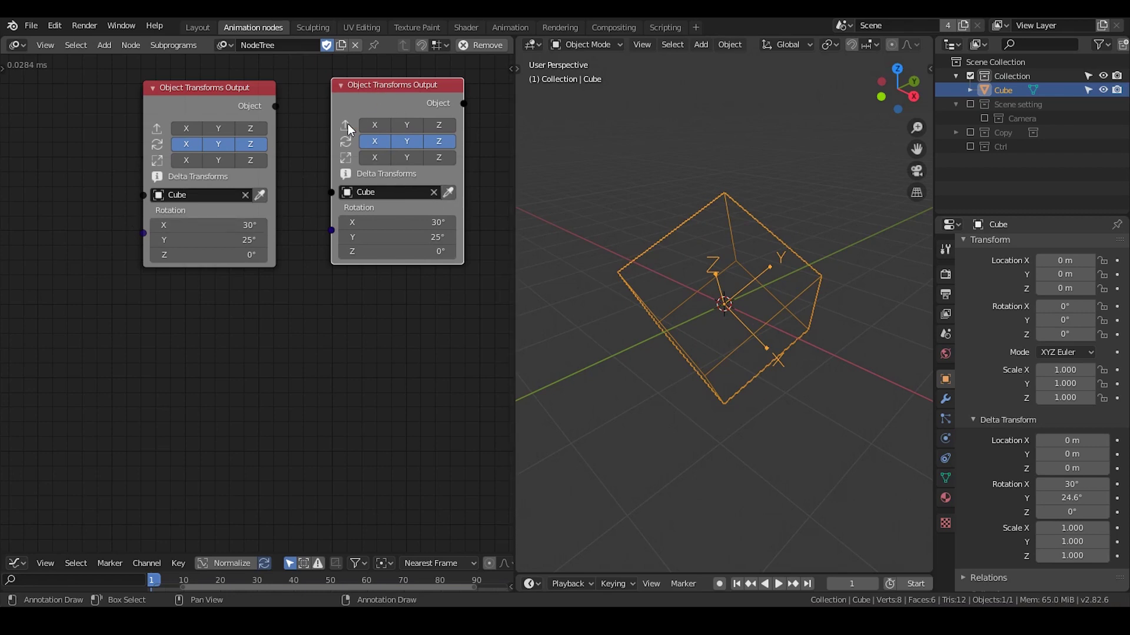
- Turn off Delta Transforms on the duplicated Object Transforms Output node
key("u")
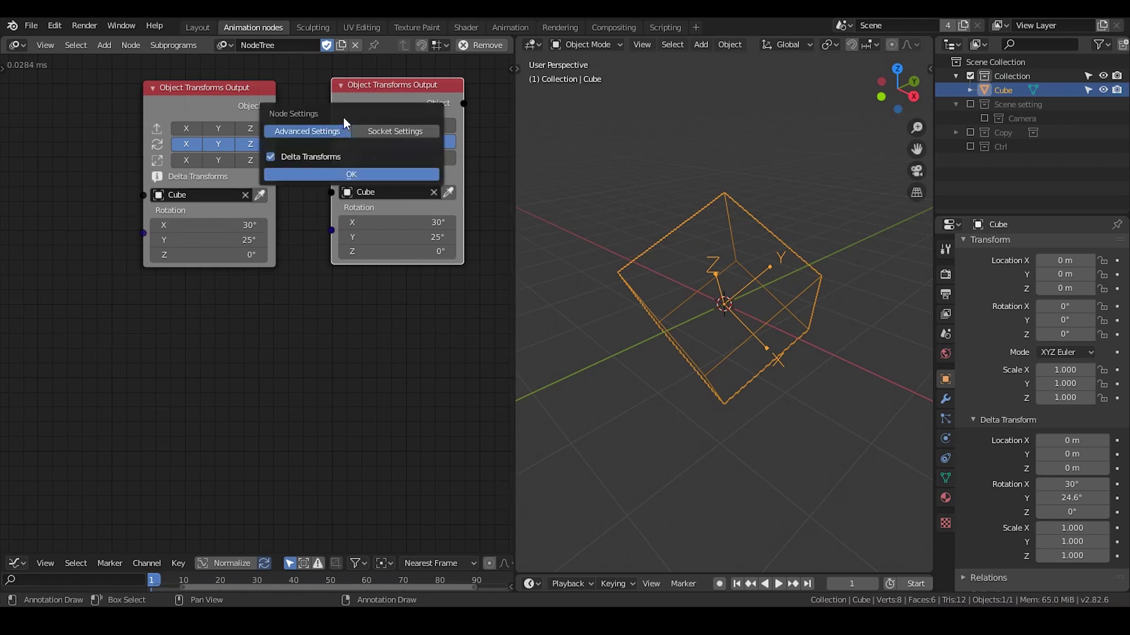
left_click(272, 156)
left_click(327, 173)
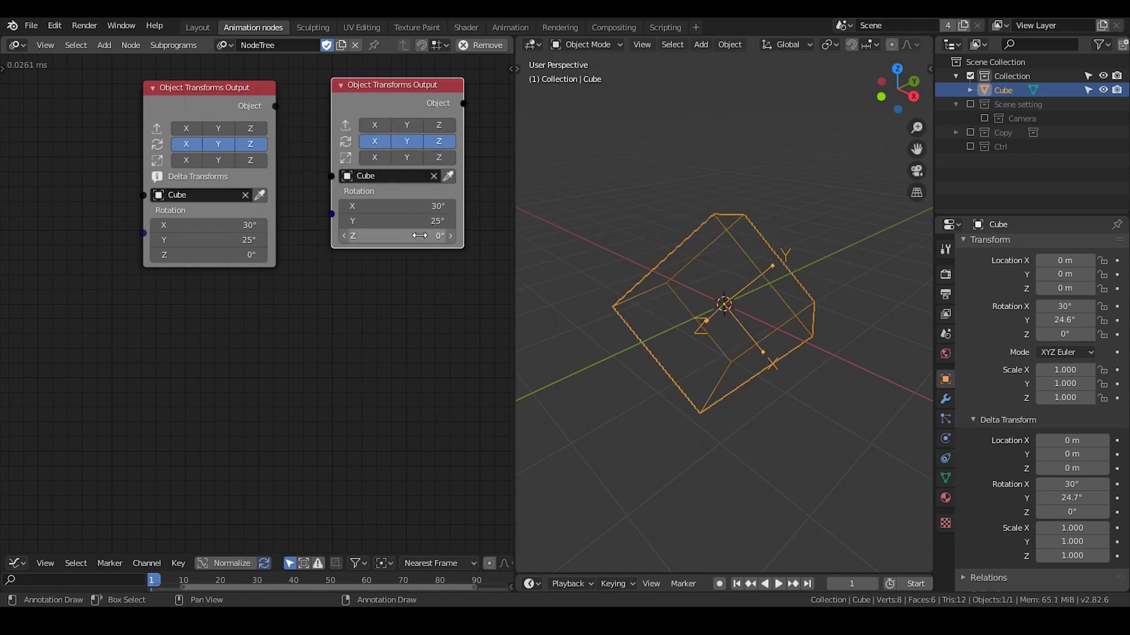
- Set all rotation axes of the duplicated node to 0° and the delta node's Y rotation to 0°
left_click_drag(407, 206, 444, 232)
type("0")
key("Return")
mouse_move(671, 371)
middle_mouse_down()
mouse_move(692, 383)
mouse_move(656, 371)
middle_mouse_up()
left_click(241, 241)
type("0")
key("Return")
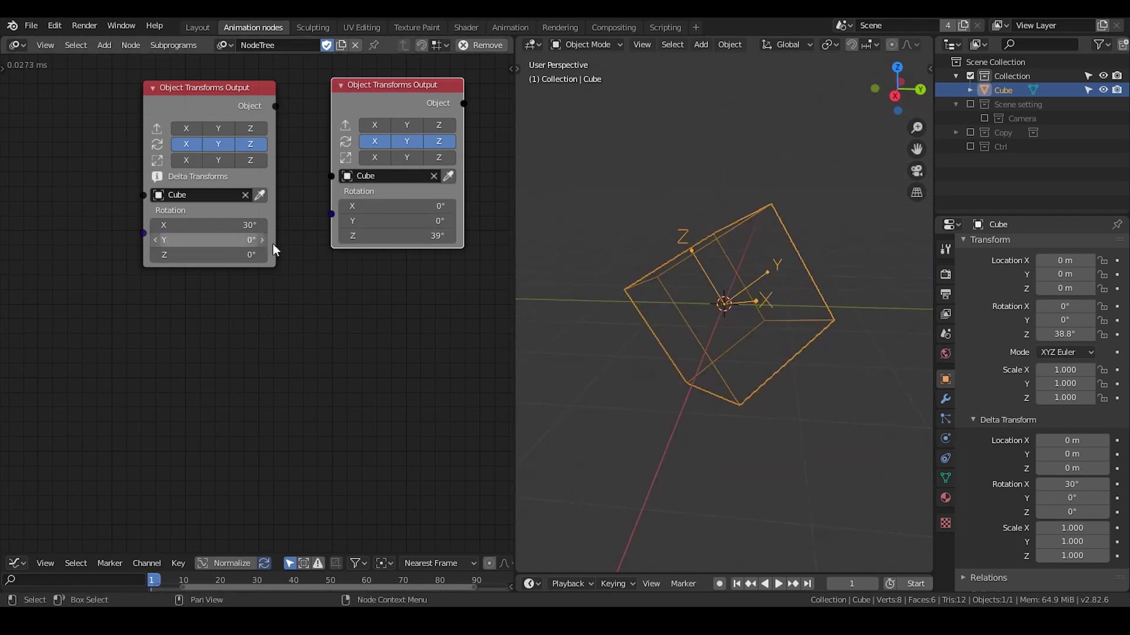
- Vary the non-delta node's Z rotation to spin the tilted cube while the delta node keeps its 30° X rotation
left_click_drag(397, 236, 465, 236)
left_click_drag(465, 235, 470, 235)
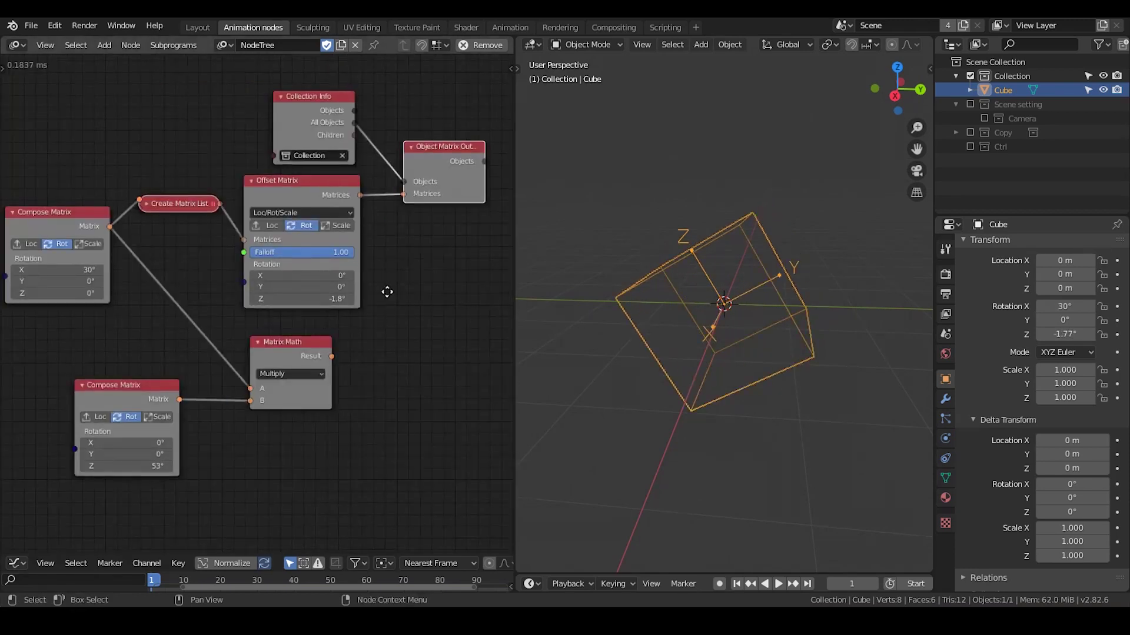
- Shift the Collection Info node slightly above the Offset Matrix node in the matrix setup
middle_click_drag(387, 291, 394, 289)
left_click_drag(328, 105, 331, 99)
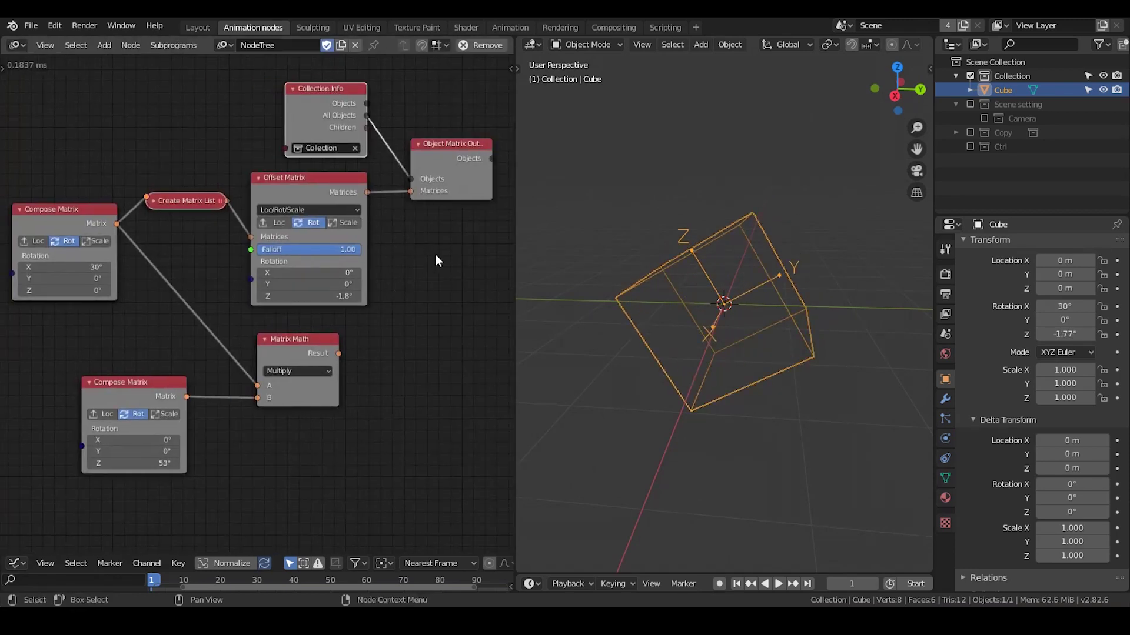
middle_click_drag(434, 254, 444, 249)
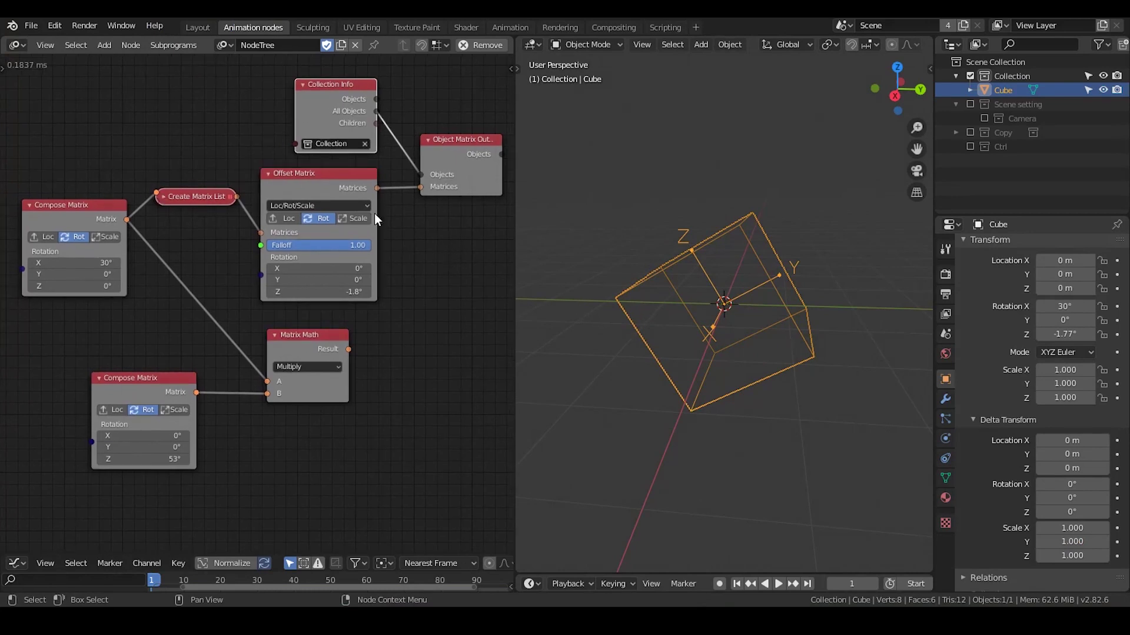
middle_click_drag(442, 234, 435, 220)
left_click_drag(343, 174, 343, 169)
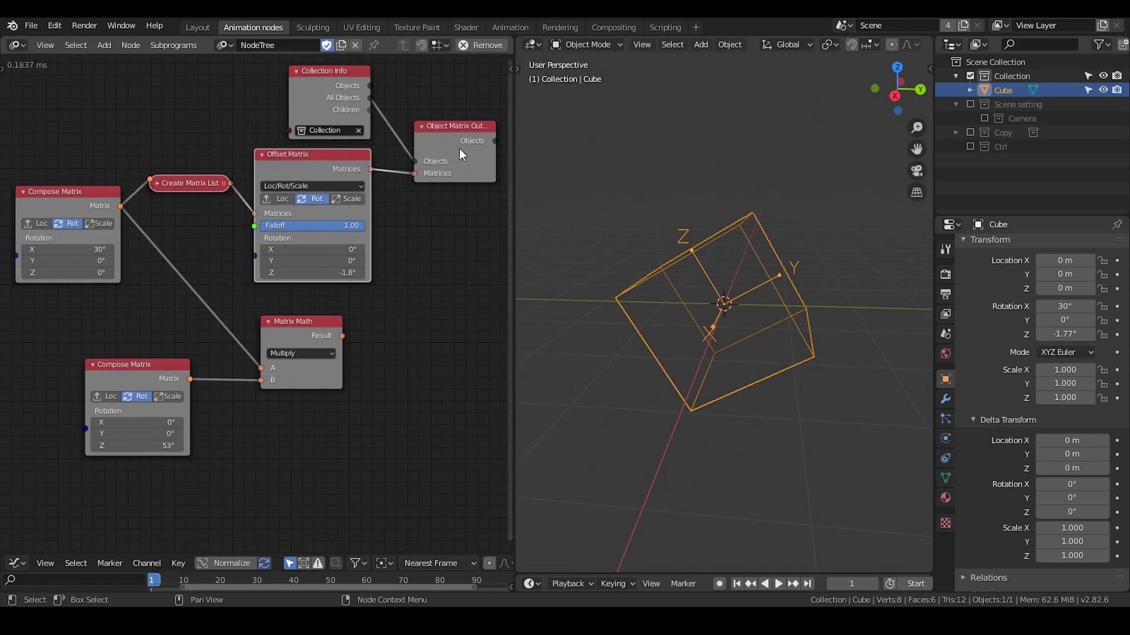
middle_click_drag(459, 148, 430, 146)
left_click(418, 236)
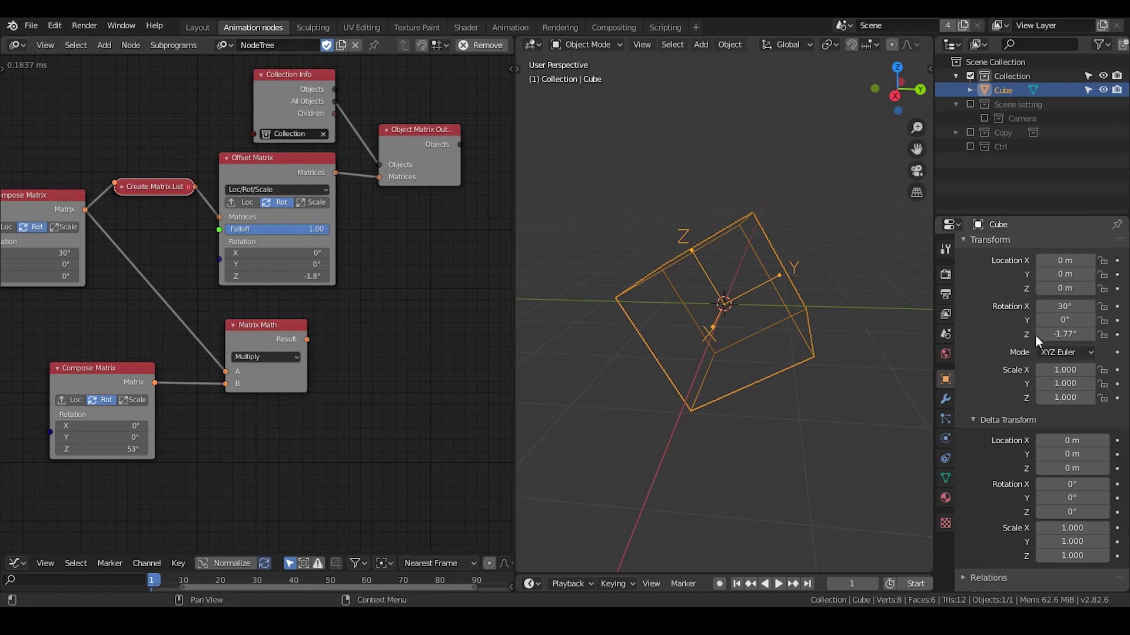
scroll(1002, 355, "up", 2)
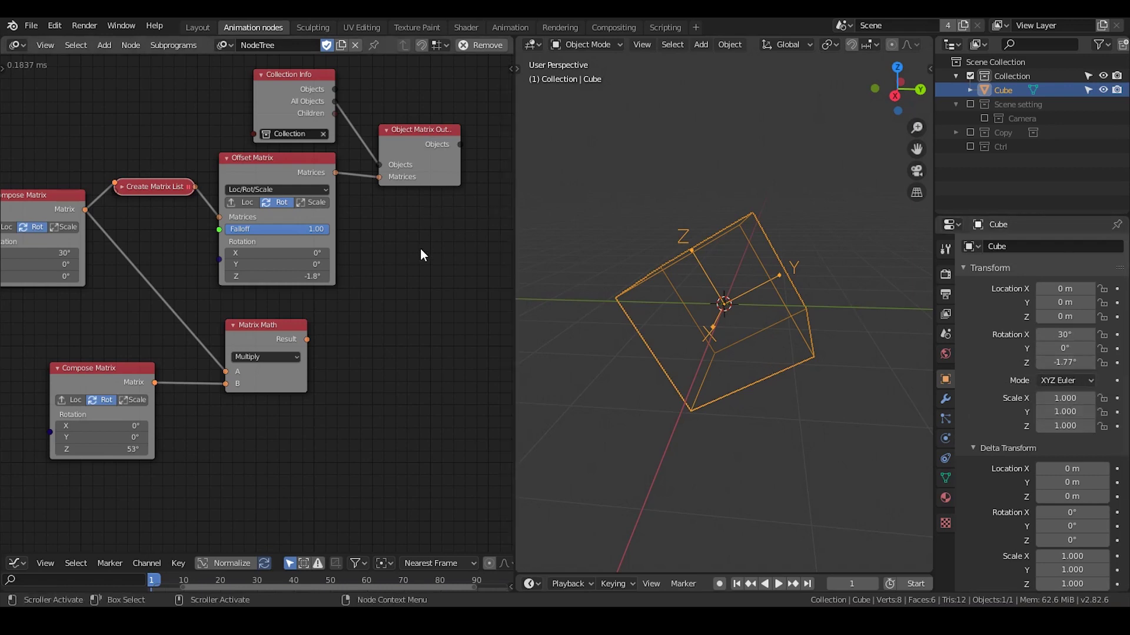
key("ctrl+a")
middle_click_drag(314, 267, 358, 280)
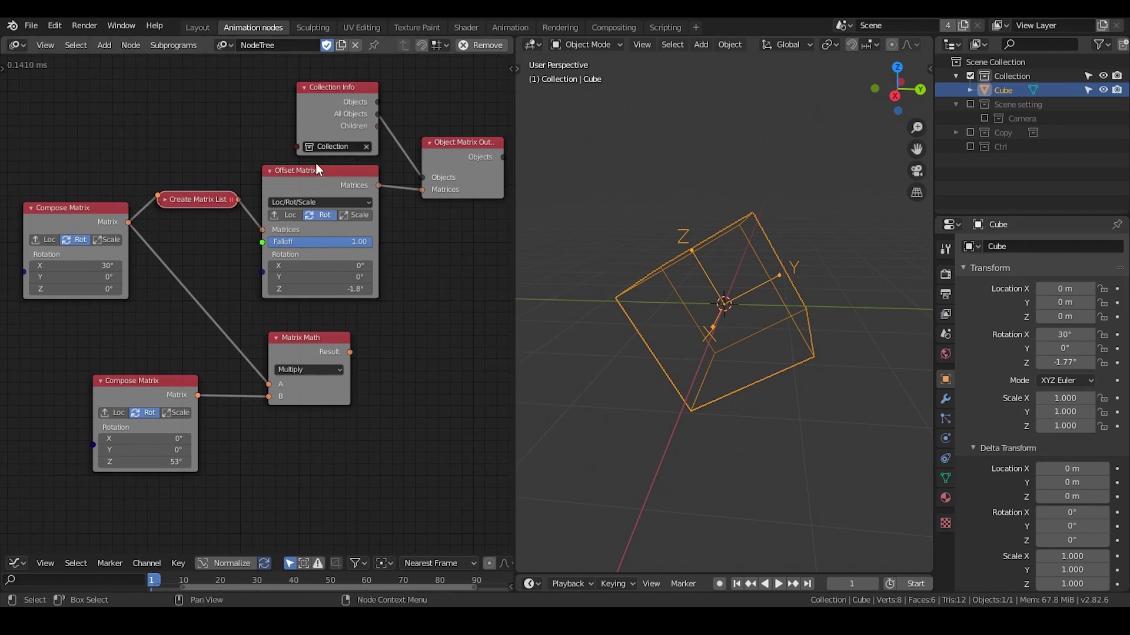
- Set the Offset Matrix node's Z rotation to 0°, leaving the node beneath Collection Info
mouse_move(317, 170)
left_mouse_down()
mouse_move(302, 185)
mouse_move(320, 172)
left_mouse_up()
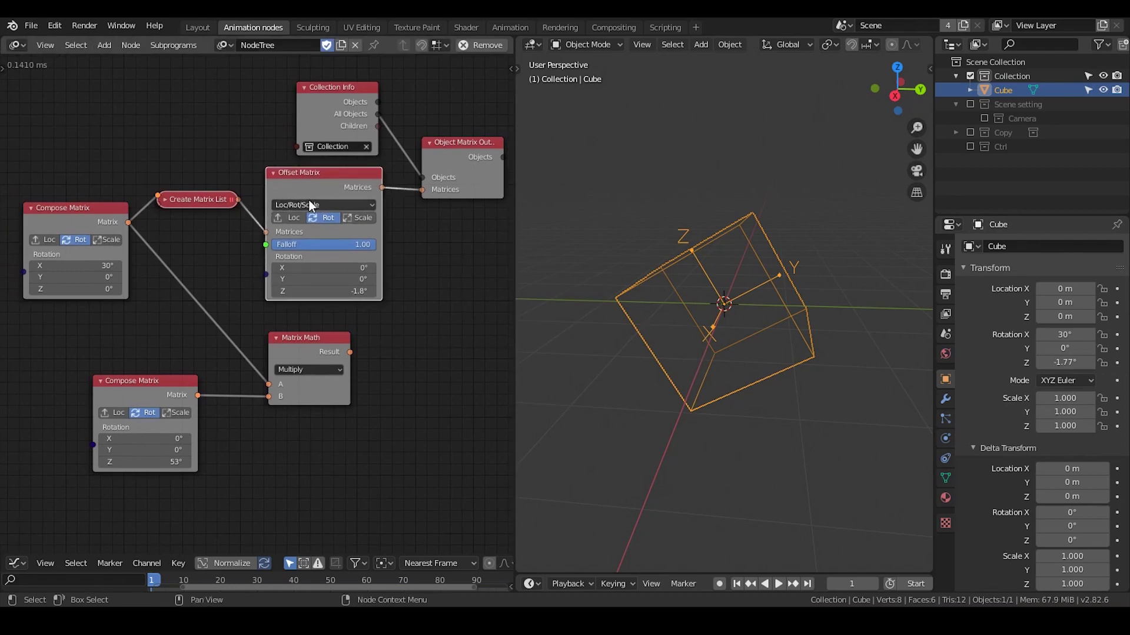
scroll(309, 199, "up", 1)
middle_click_drag(286, 170, 310, 167)
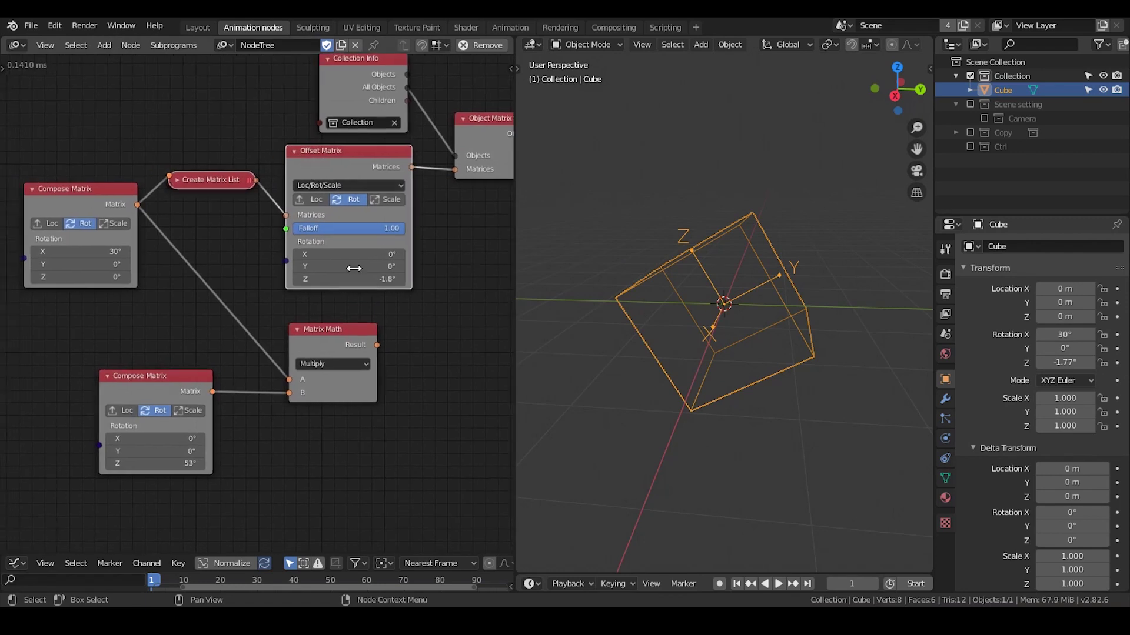
left_click(375, 282)
type("0")
key("Return")
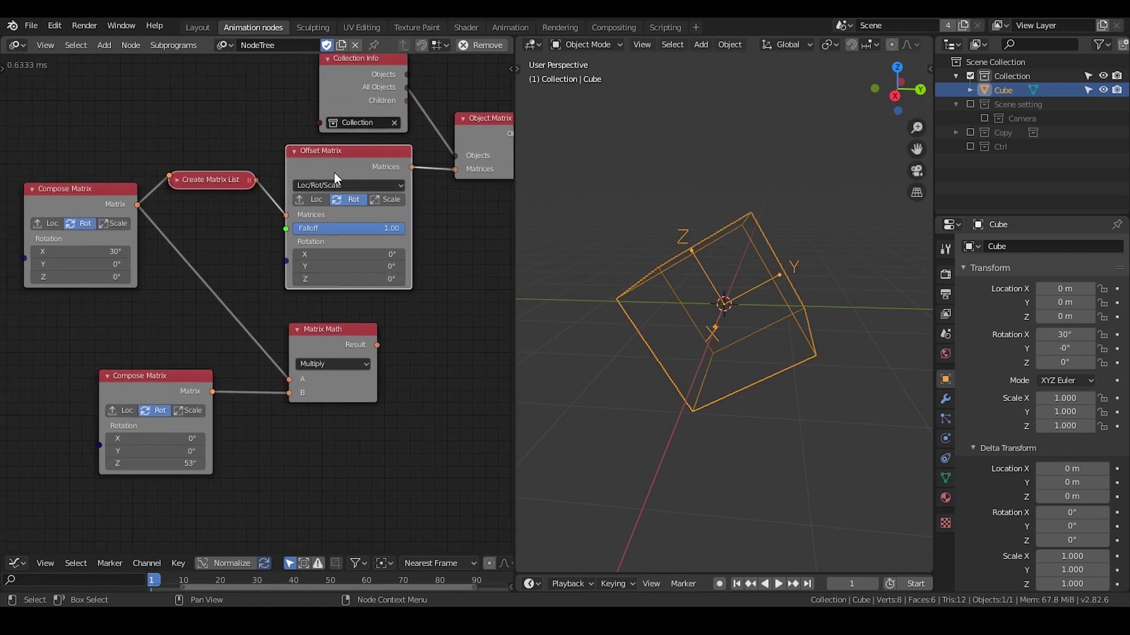
- Cut the link from Collection Info to Object Matrix Output and move Collection Info directly above Offset Matrix
middle_click_drag(330, 174, 305, 201)
left_click_drag(382, 114, 410, 147)
left_click_drag(359, 94, 327, 92)
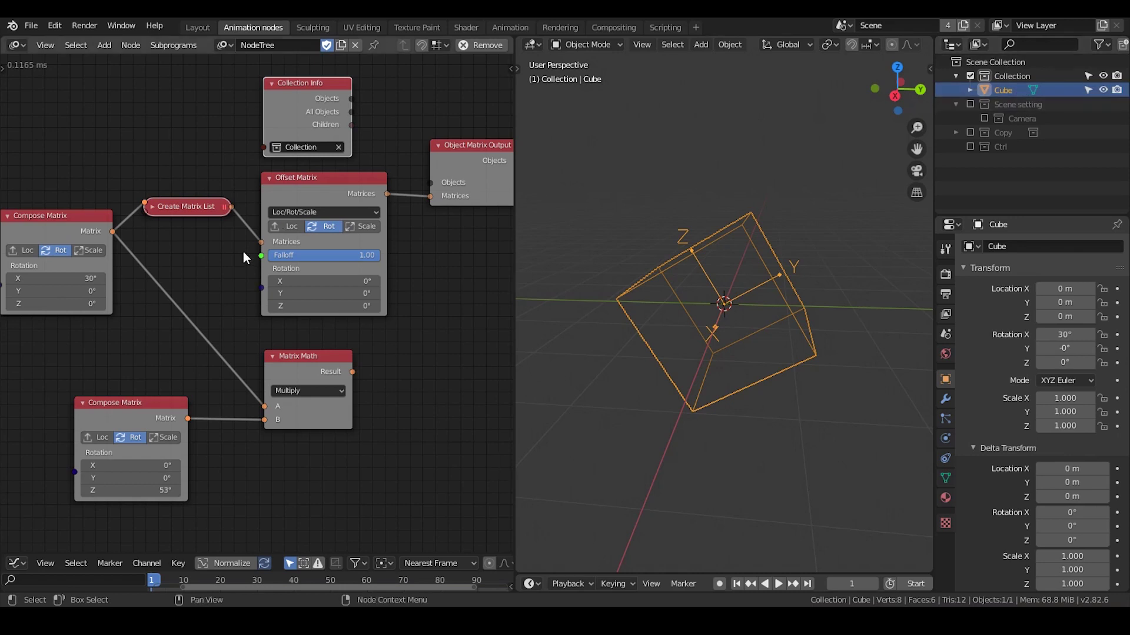
- Disconnect Create Matrix List from the Offset Matrix node, expand it and delete it
left_click_drag(261, 242, 237, 234)
left_click_drag(312, 191, 319, 190)
middle_click_drag(265, 251, 292, 234)
left_click_drag(123, 220, 114, 228)
left_click(181, 190)
left_click_drag(195, 190, 194, 170)
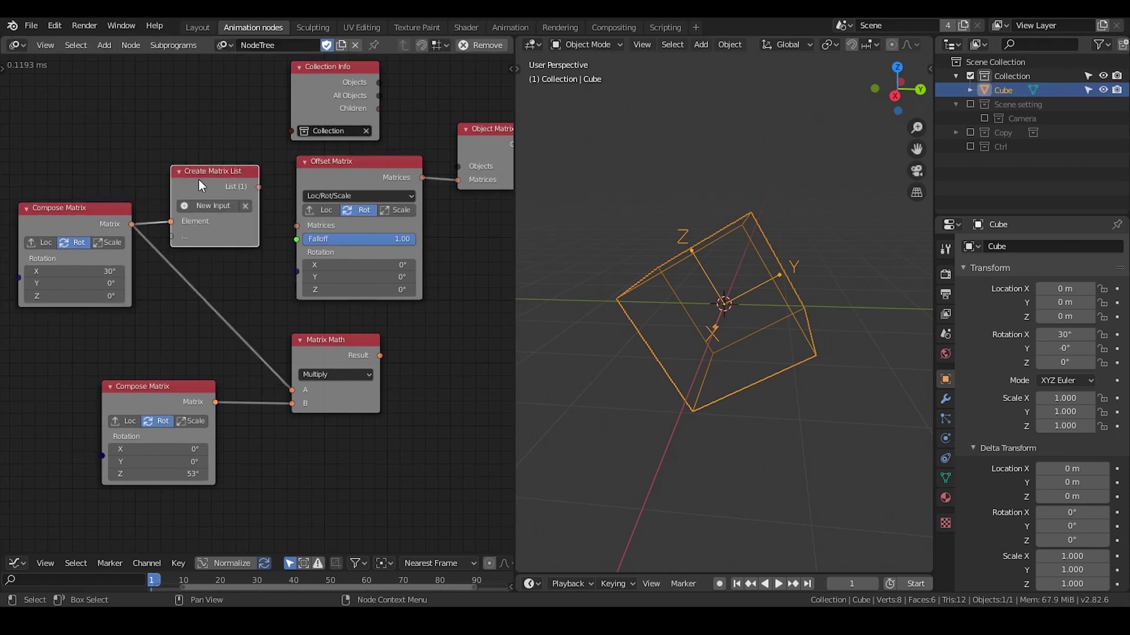
key("x")
- Link the 30° Compose Matrix node to Offset Matrix's Matrices input and collapse the automatically inserted Create Matrix List node
left_click_drag(97, 215, 234, 205)
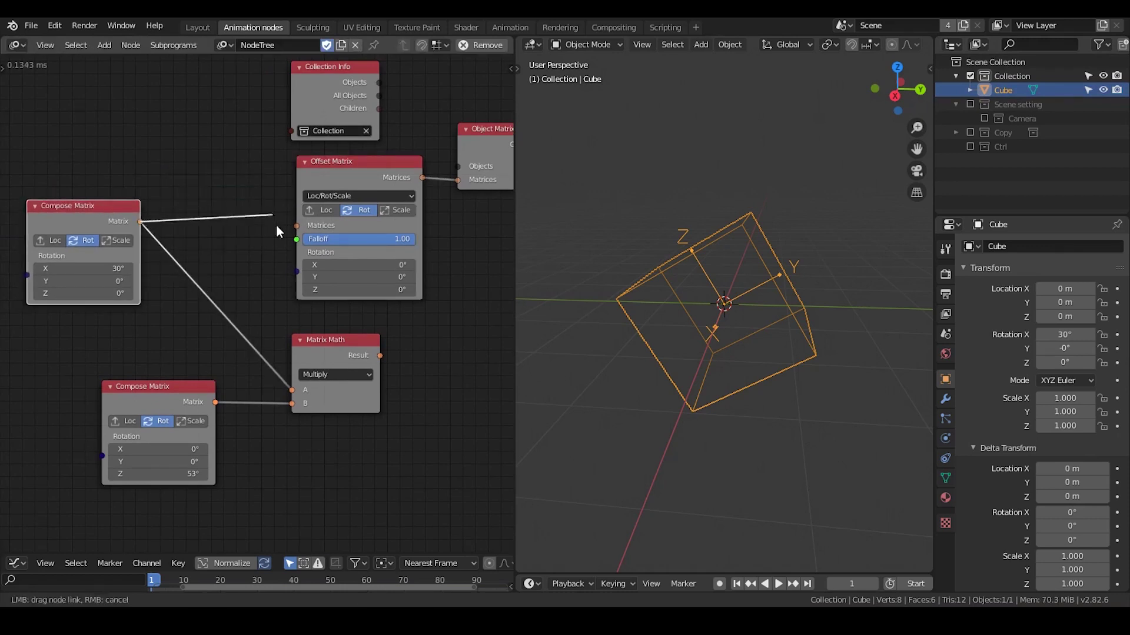
left_click_drag(281, 225, 296, 225)
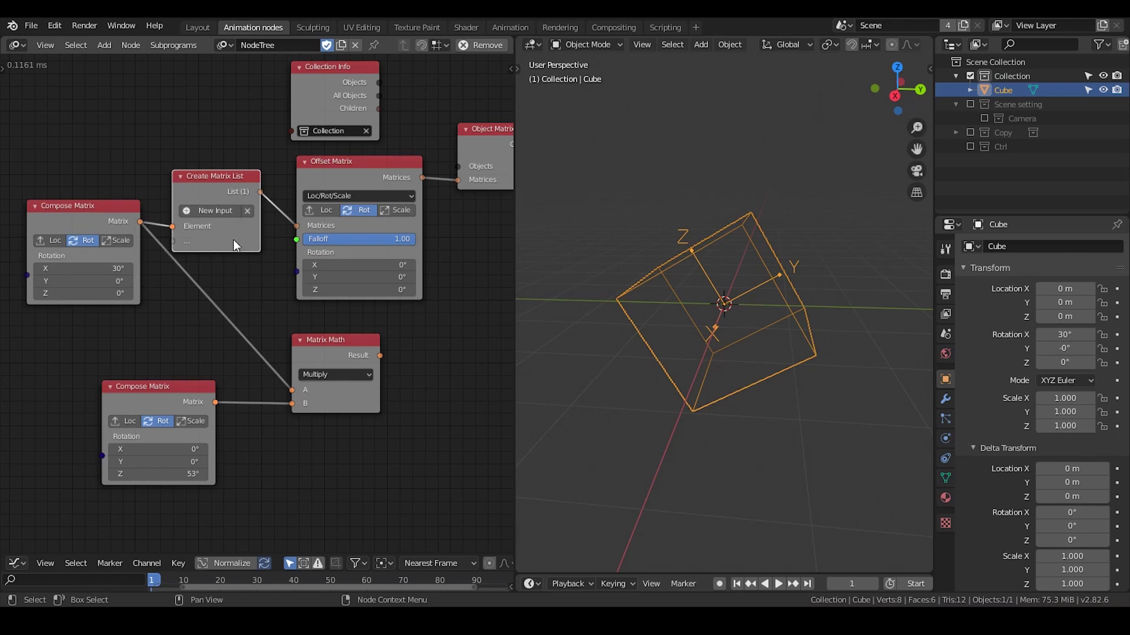
left_click(182, 176)
left_click_drag(198, 177, 203, 223)
middle_click_drag(245, 210, 209, 216)
- Link Collection Info's All Objects output to Object Matrix Output's Objects input and move Collection Info farther away
middle_click_drag(435, 175, 362, 176)
scroll(373, 186, "up", 3)
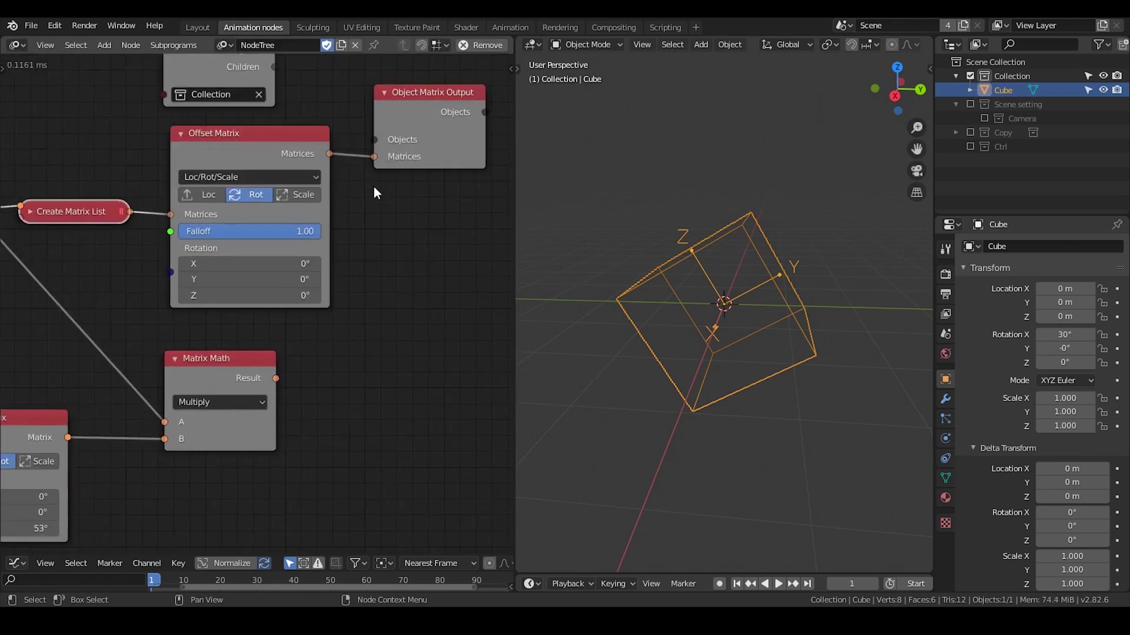
middle_click_drag(391, 136, 393, 176)
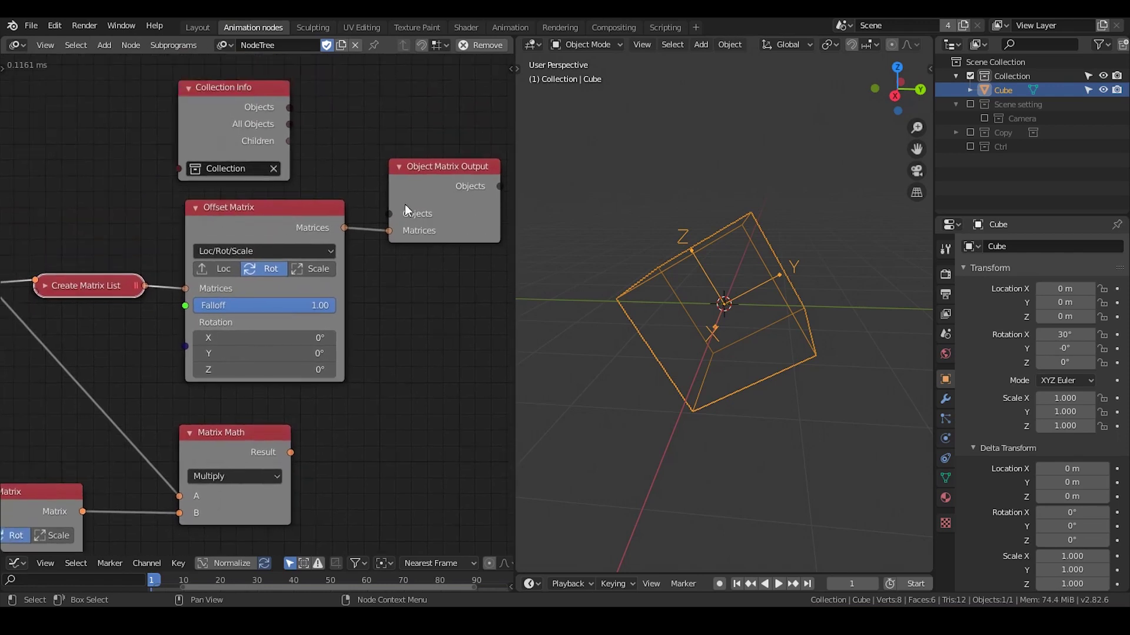
left_click_drag(414, 200, 425, 192)
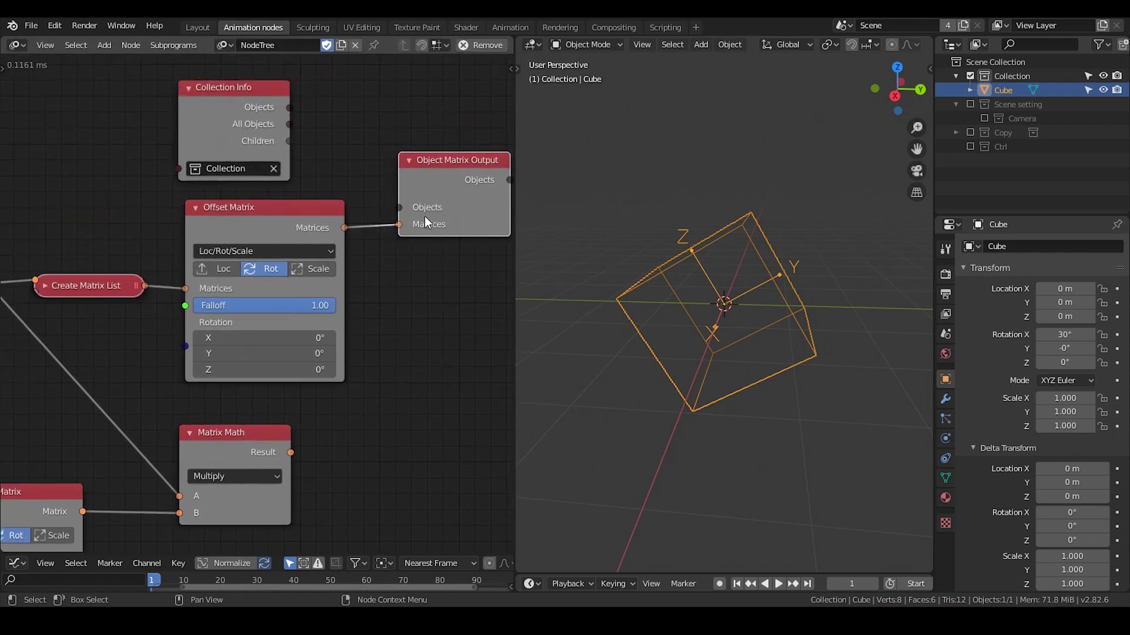
left_click_drag(290, 125, 404, 204)
left_click_drag(201, 102, 50, 103)
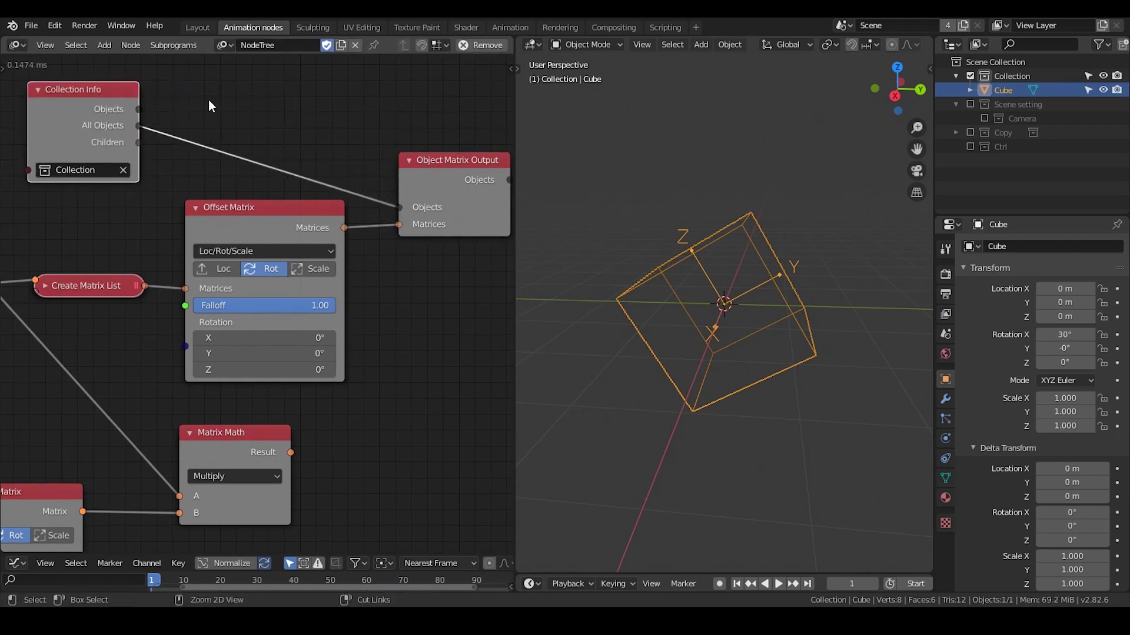
- Add an Object Input node above Offset Matrix and assign the Cube to it
key("ctrl+a")
type("object inp")
key("Return")
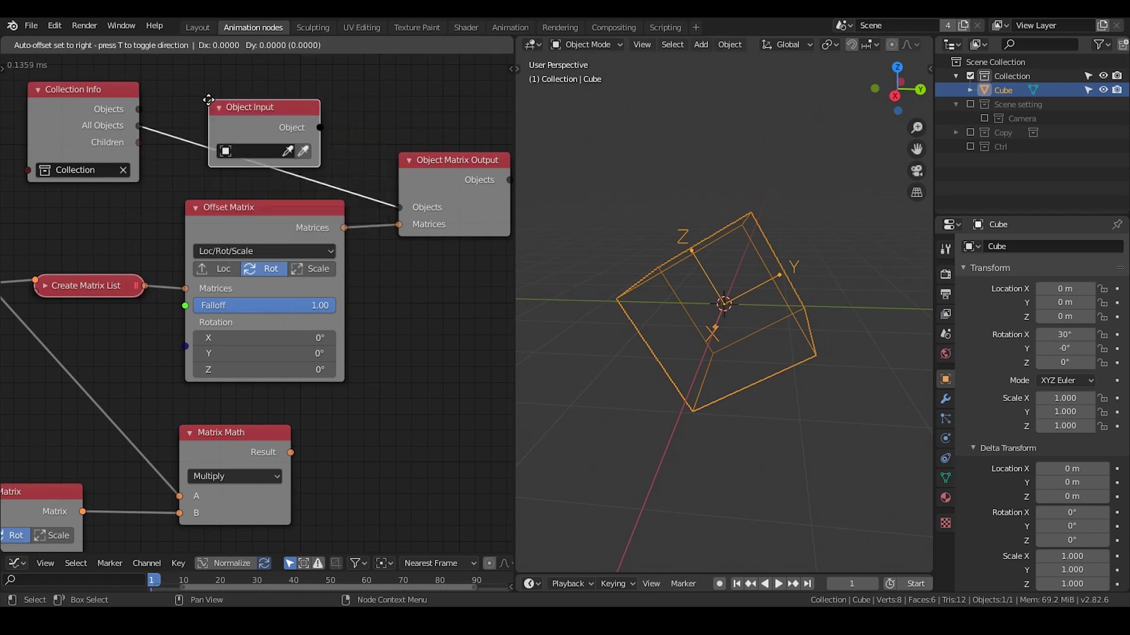
left_click(216, 66)
left_click(315, 125)
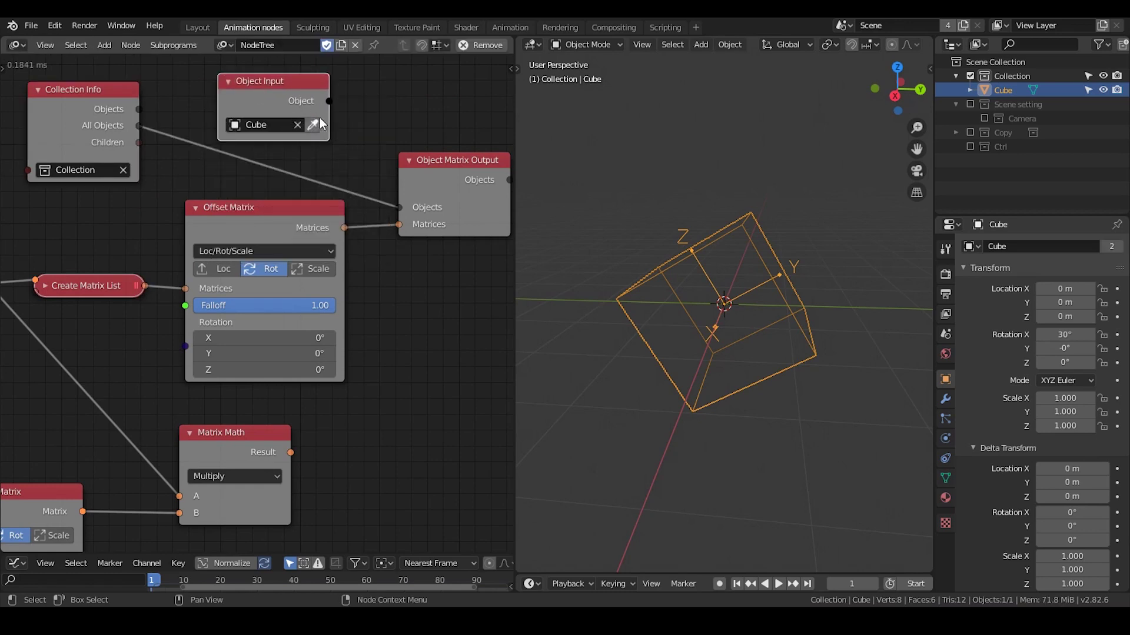
- Link Object Input to Object Matrix Output's object input and try to link Offset Matrix's Matrices to its Matrix input
left_click_drag(329, 101, 404, 206)
left_click_drag(291, 92, 246, 122)
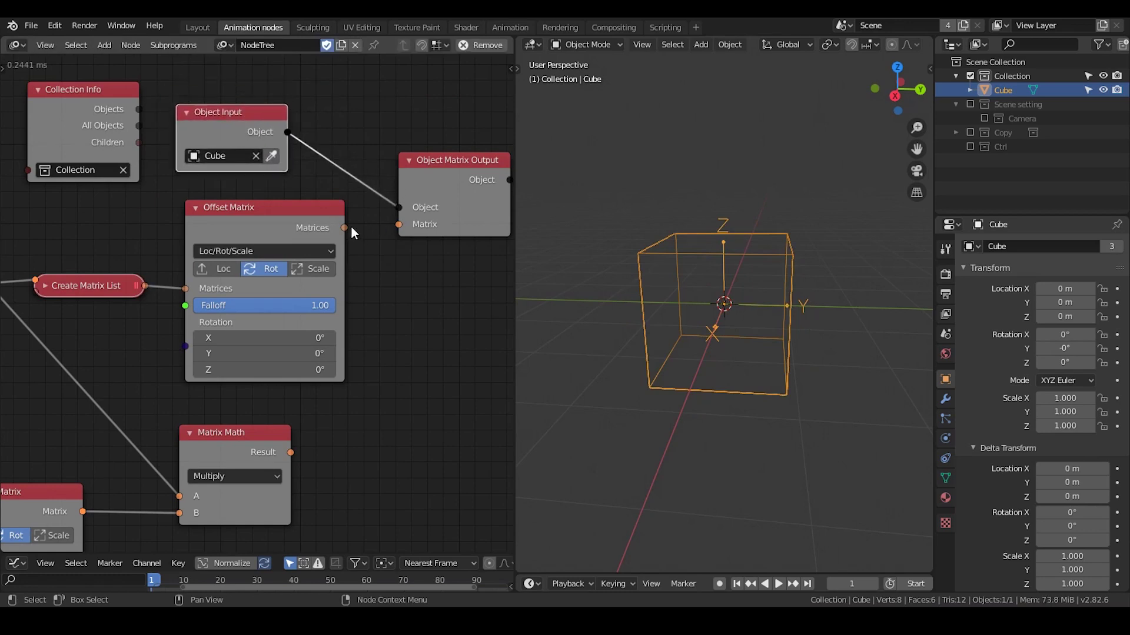
left_click_drag(346, 227, 398, 225)
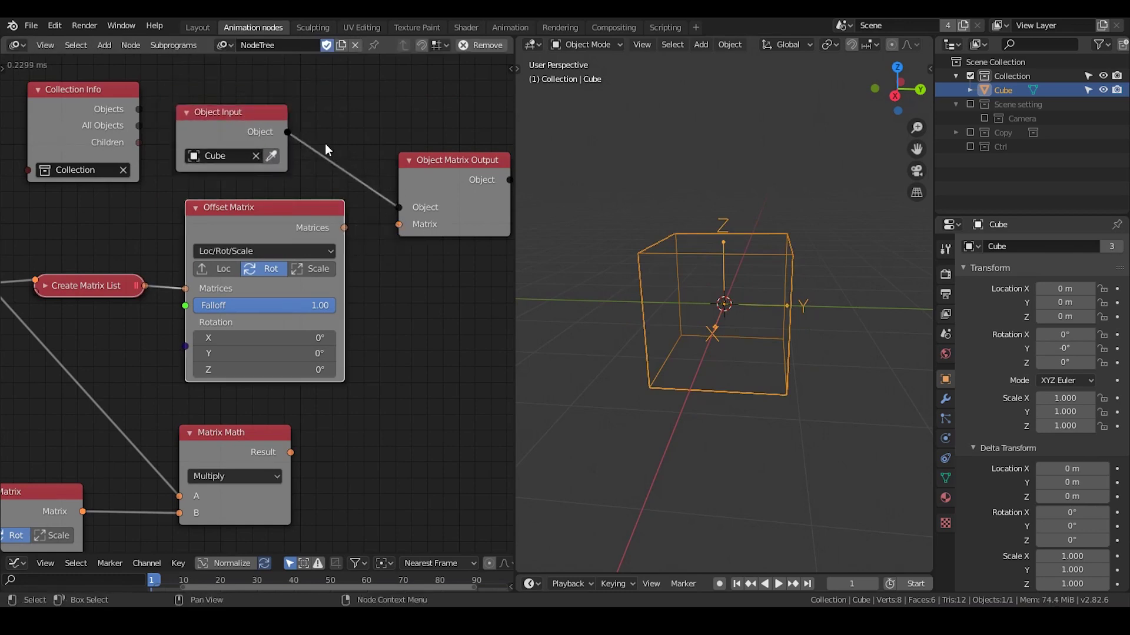
- Move Object Input aside and insert a Create Object List node between it and Object Matrix Output
left_click_drag(279, 141, 196, 114)
key("ctrl+a")
type("create obj")
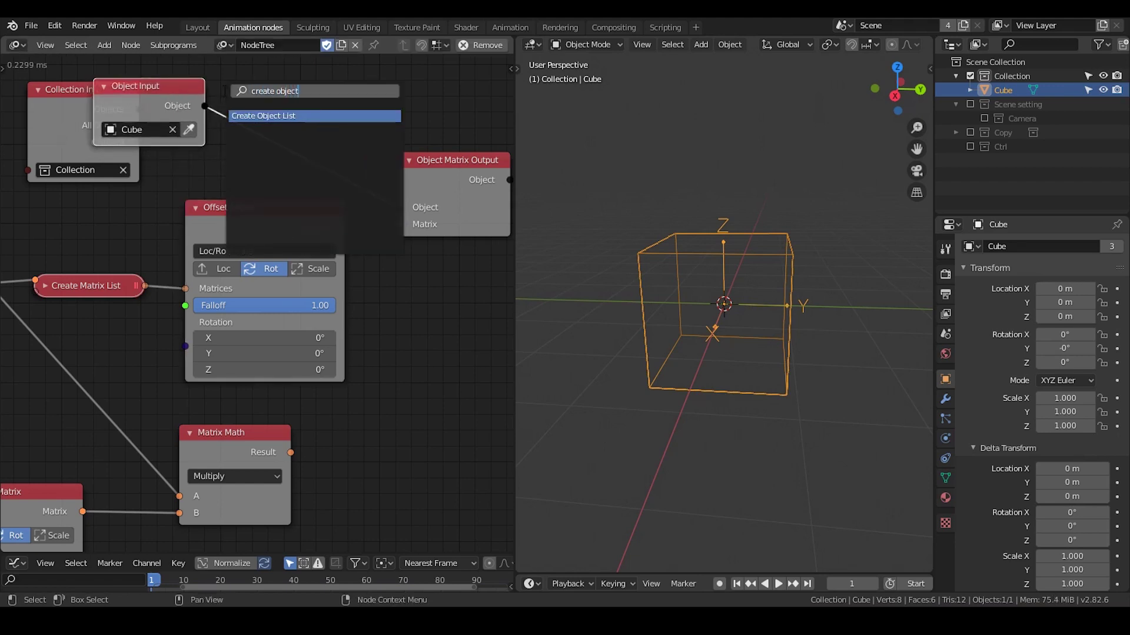
key("Return")
left_click(235, 80)
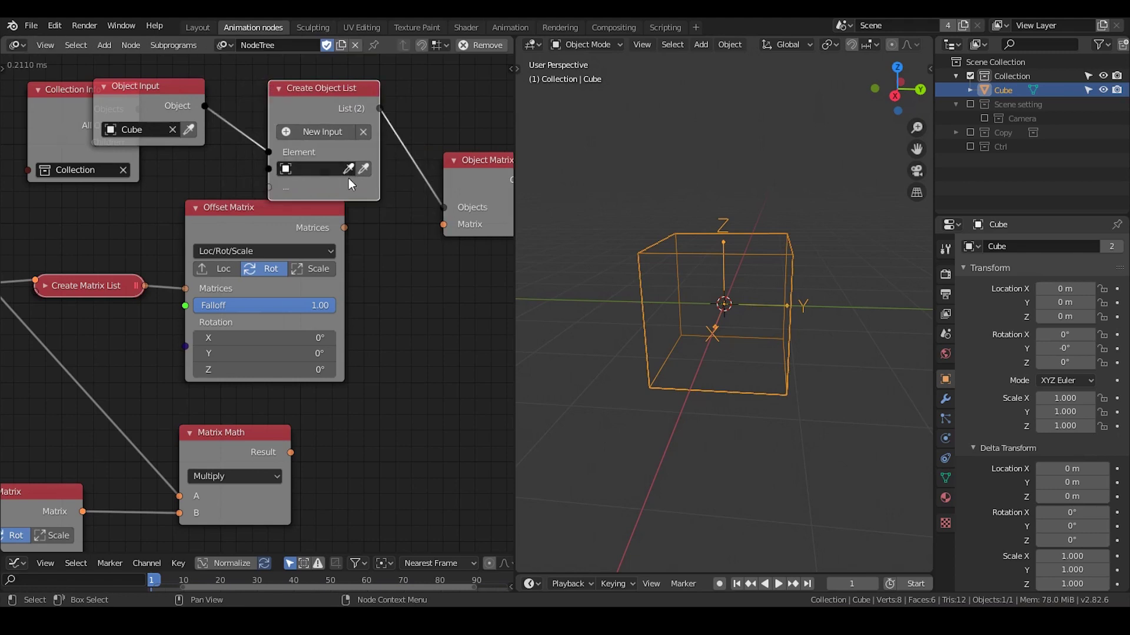
- Remove the unlinked inputs from the Create Object List node
key("n")
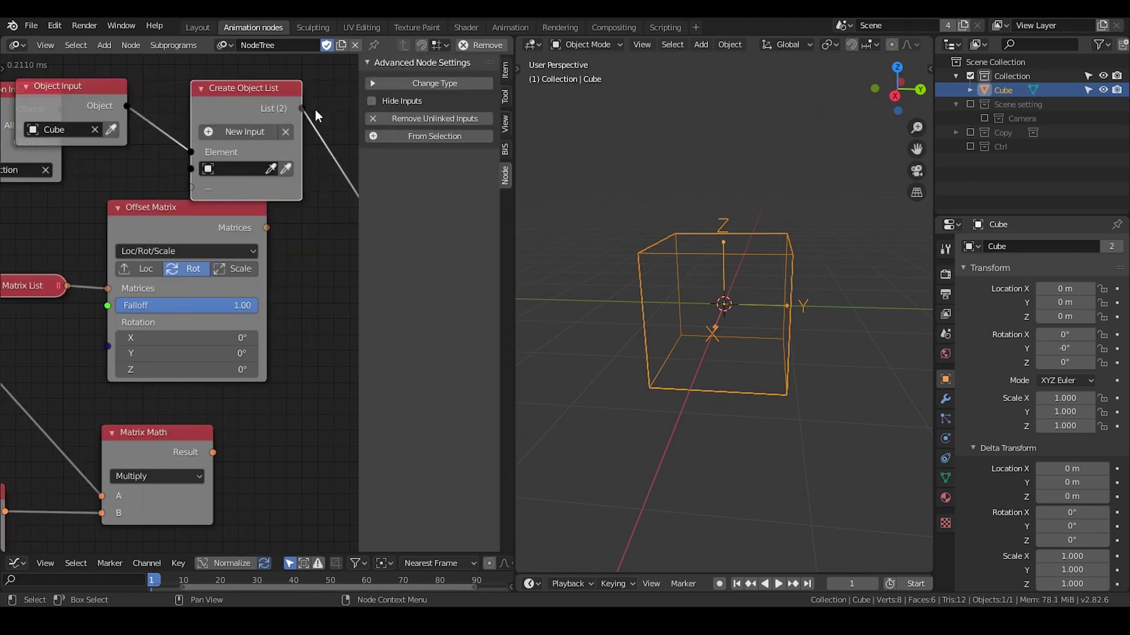
left_click(505, 74)
left_click(404, 185)
key("n")
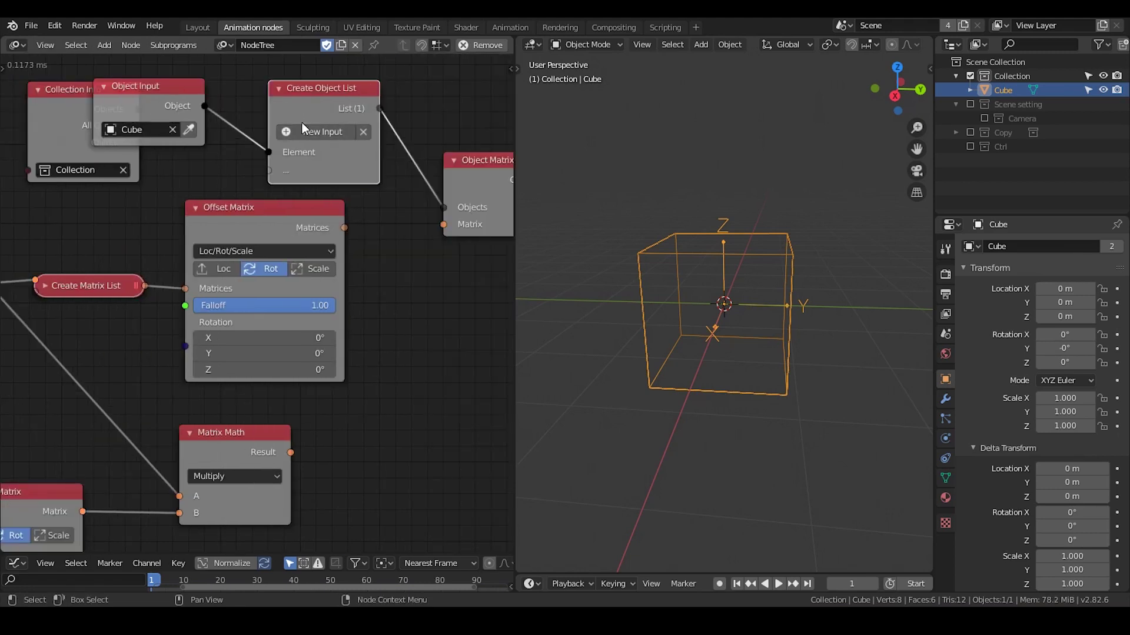
- Link Offset Matrix's Matrices output to Object Matrix Output and move Object Input closer to Create Object List
left_click_drag(312, 216, 410, 213)
left_click_drag(125, 103, 158, 113)
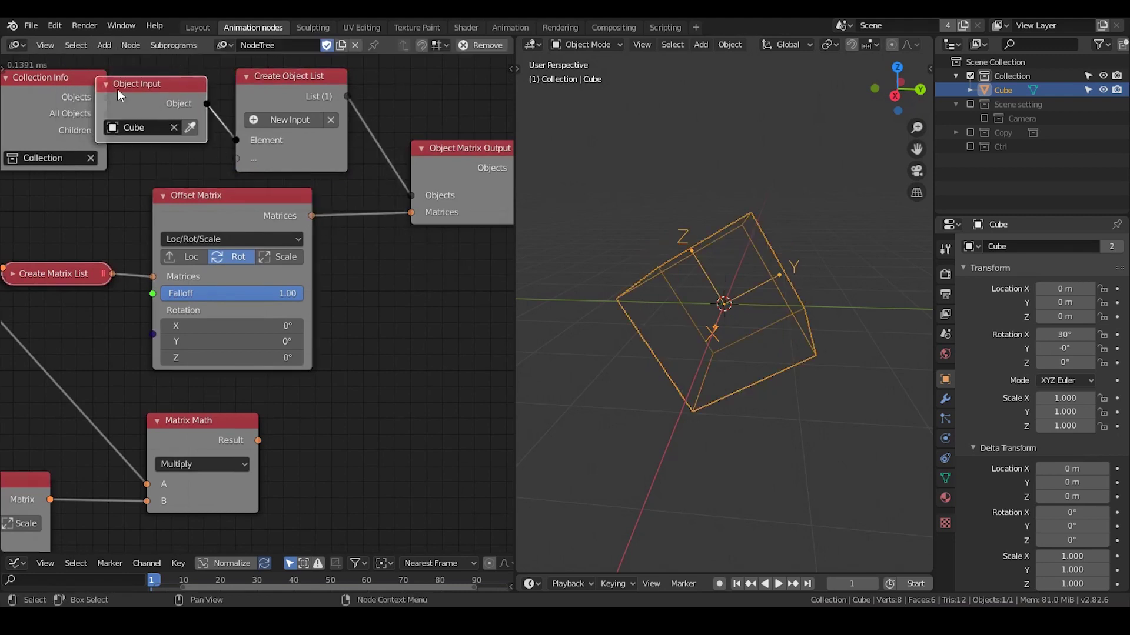
middle_click_drag(143, 190, 173, 192)
- Delete the Collection Info node and line up Object Input and Create Object List above Offset Matrix
left_click(73, 122)
key("x")
scroll(189, 243, "down", 1)
middle_click_drag(125, 302, 159, 270)
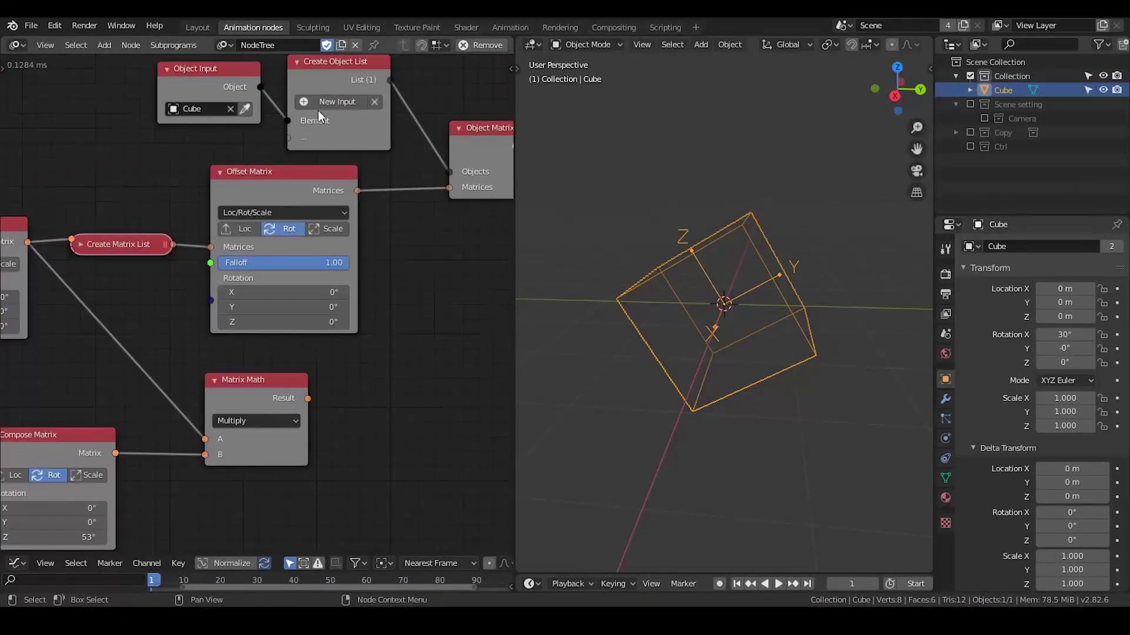
left_click_drag(187, 83, 121, 83)
left_click_drag(307, 59, 257, 66)
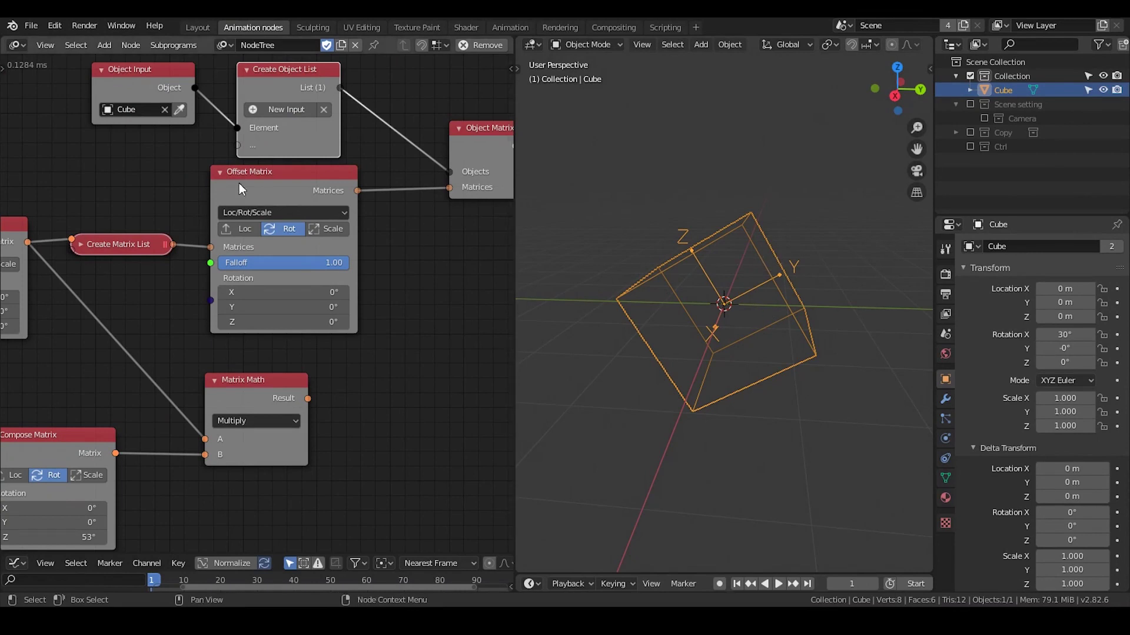
- Collapse the Create Object List node and shift the Offset Matrix node slightly upward
middle_click_drag(329, 339, 410, 227)
scroll(398, 236, "down", 2)
middle_click_drag(364, 263, 342, 314)
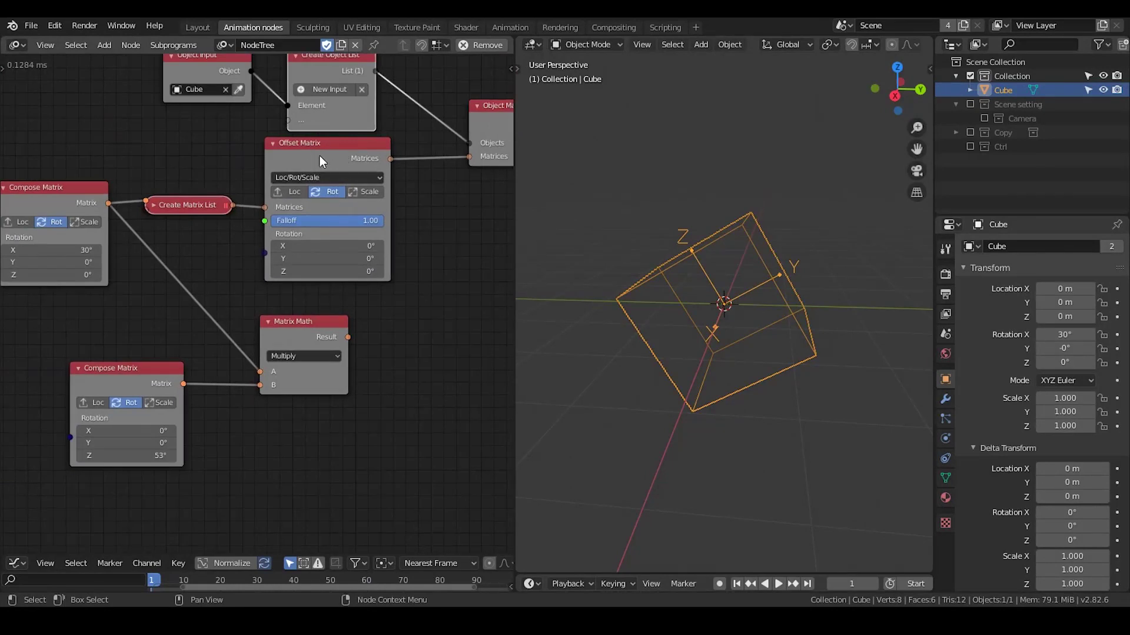
key("h")
left_click_drag(311, 154, 318, 147)
left_click(336, 90)
left_click(216, 204)
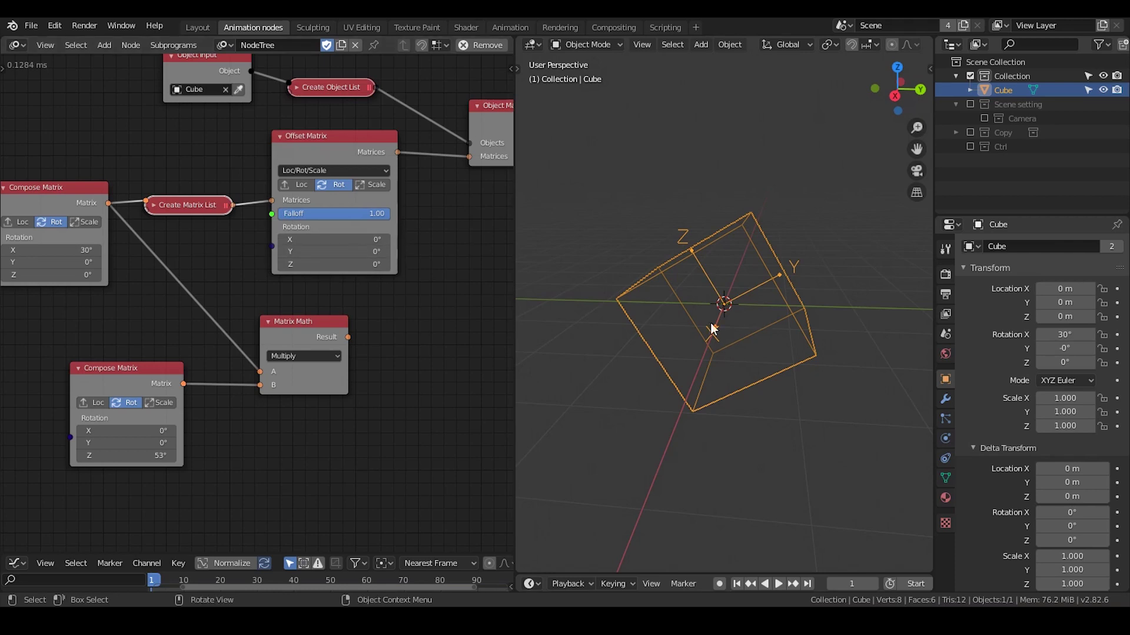
- Raise the Offset Matrix node's Z rotation to about 64° to rotate the tilted cube globally
middle_click_drag(677, 326, 710, 333)
mouse_move(327, 154)
left_mouse_down()
mouse_move(323, 142)
mouse_move(322, 166)
mouse_move(326, 154)
left_mouse_up()
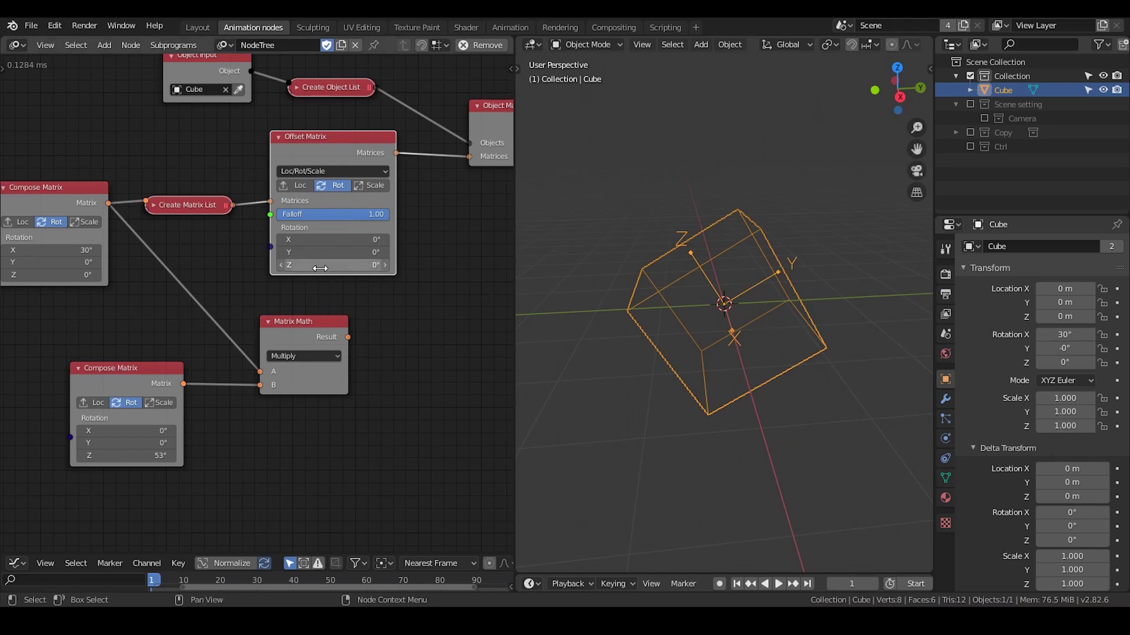
left_click_drag(329, 265, 400, 265)
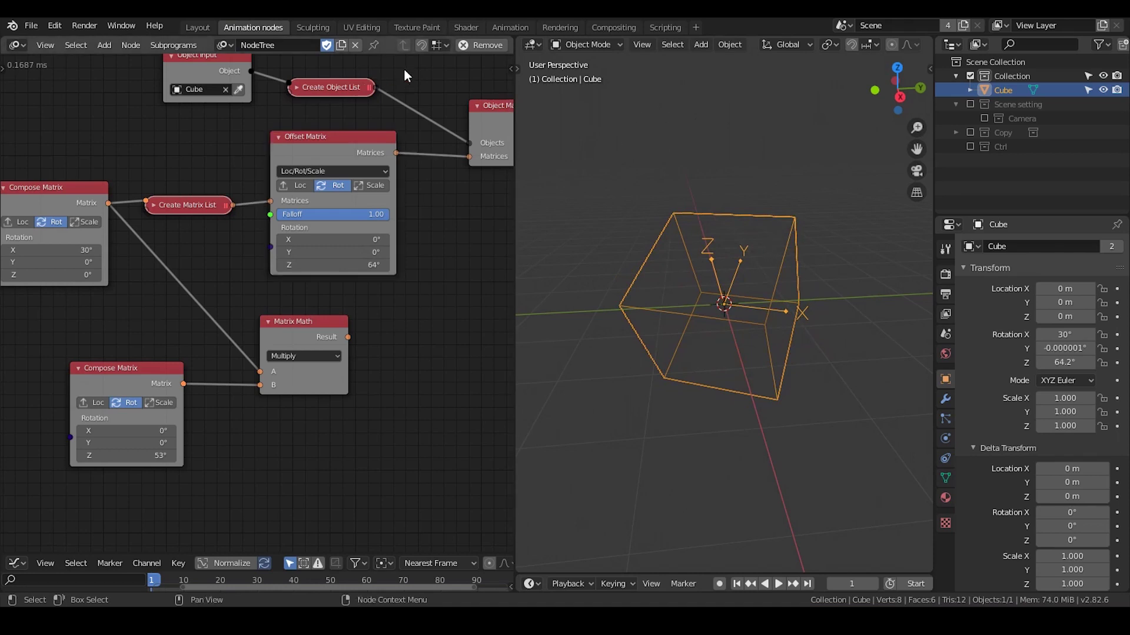
- Delete the Offset Matrix, Create Object List and Create Matrix List nodes
key("x")
left_click(197, 207)
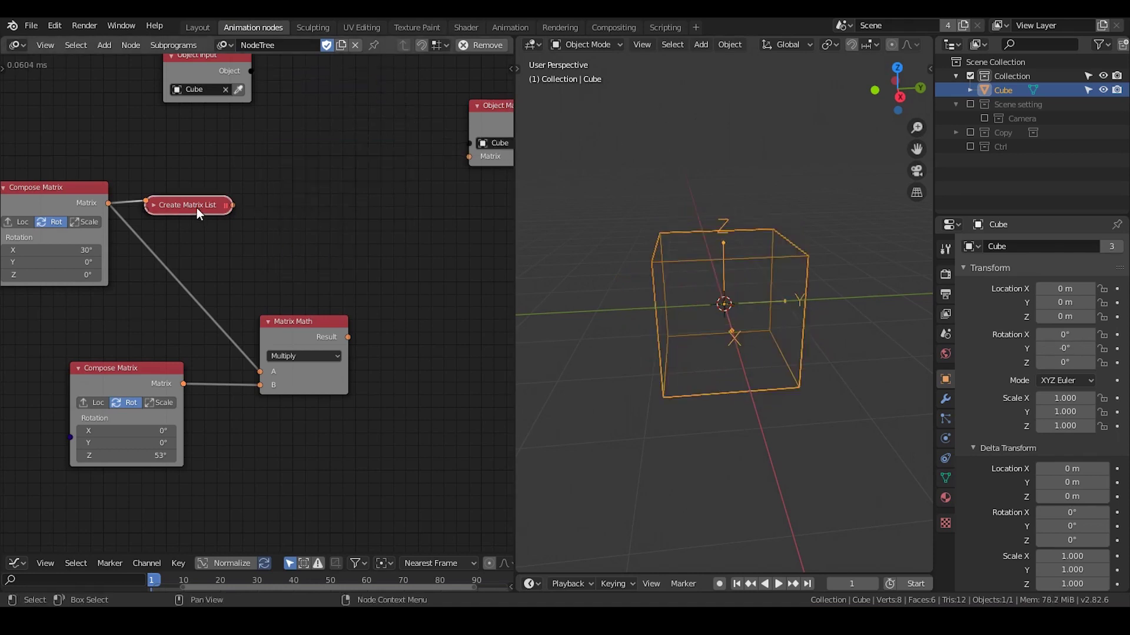
key("x")
- Move Object Input and Object Matrix Output closer and place Matrix Math beside the 30° Compose Matrix node
left_click_drag(206, 72, 253, 105)
left_click_drag(482, 119, 408, 181)
left_click_drag(299, 337, 256, 203)
scroll(161, 356, "up", 2)
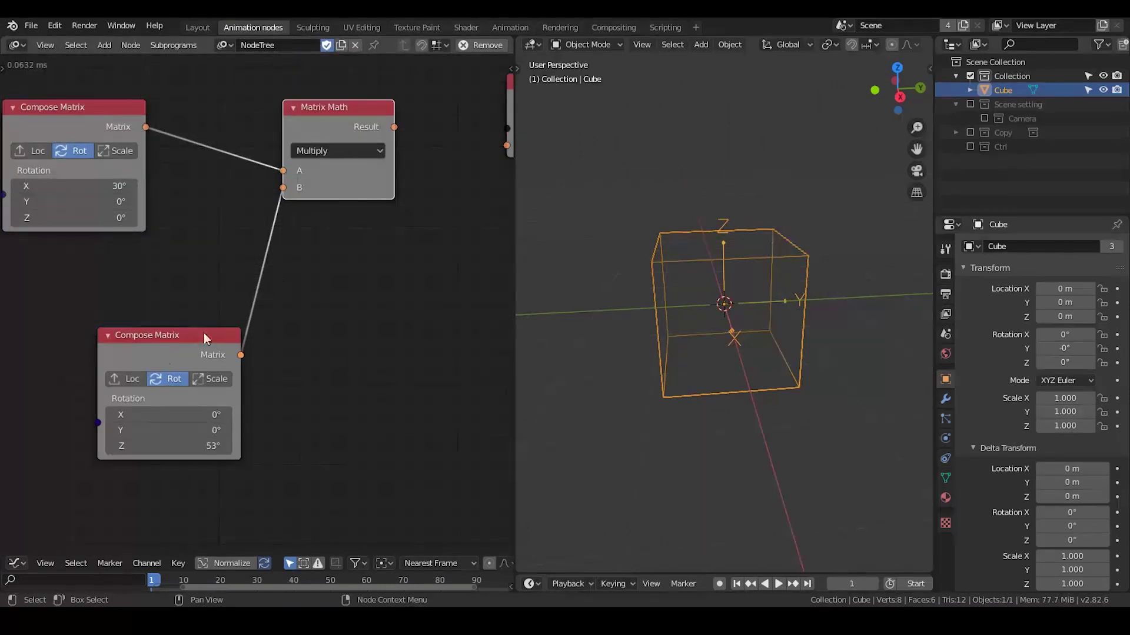
- Stack the two Compose Matrix nodes closely and position Matrix Math between them and Object Matrix Output
left_click_drag(161, 356, 140, 263)
left_click_drag(73, 109, 147, 86)
middle_click_drag(330, 182, 282, 239)
scroll(361, 235, "down", 2)
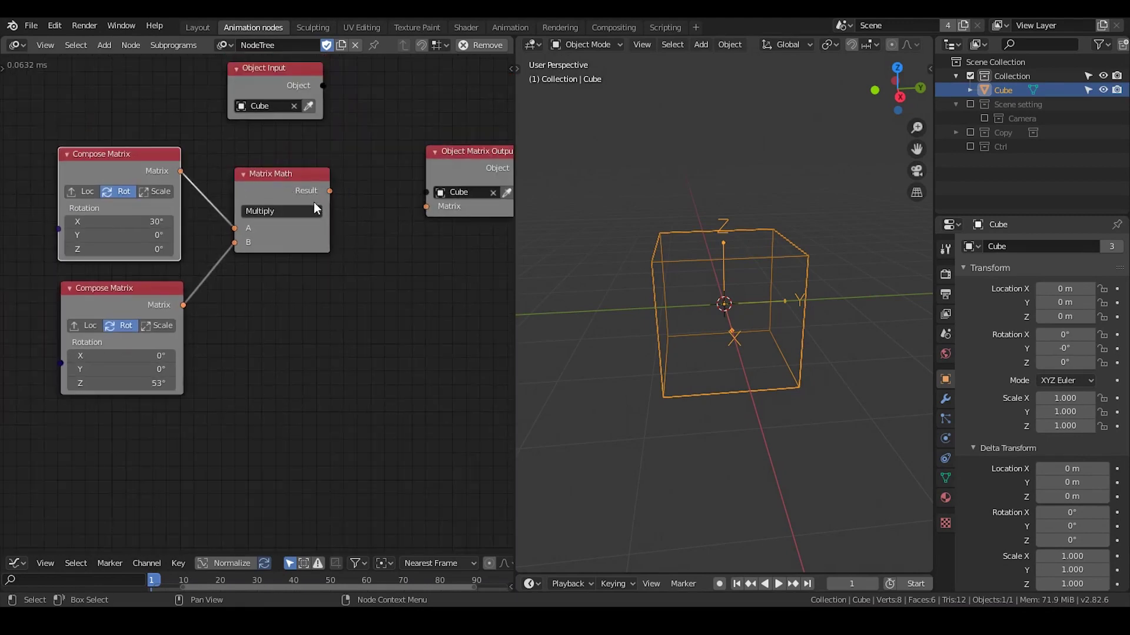
left_click_drag(308, 199, 323, 197)
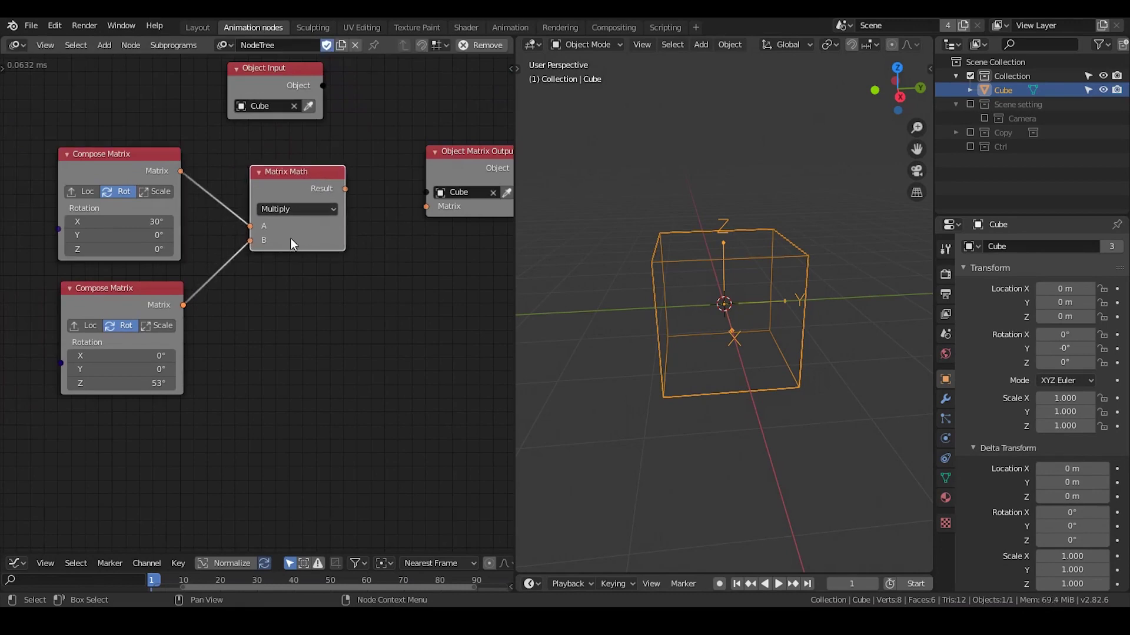
left_click_drag(302, 186, 307, 183)
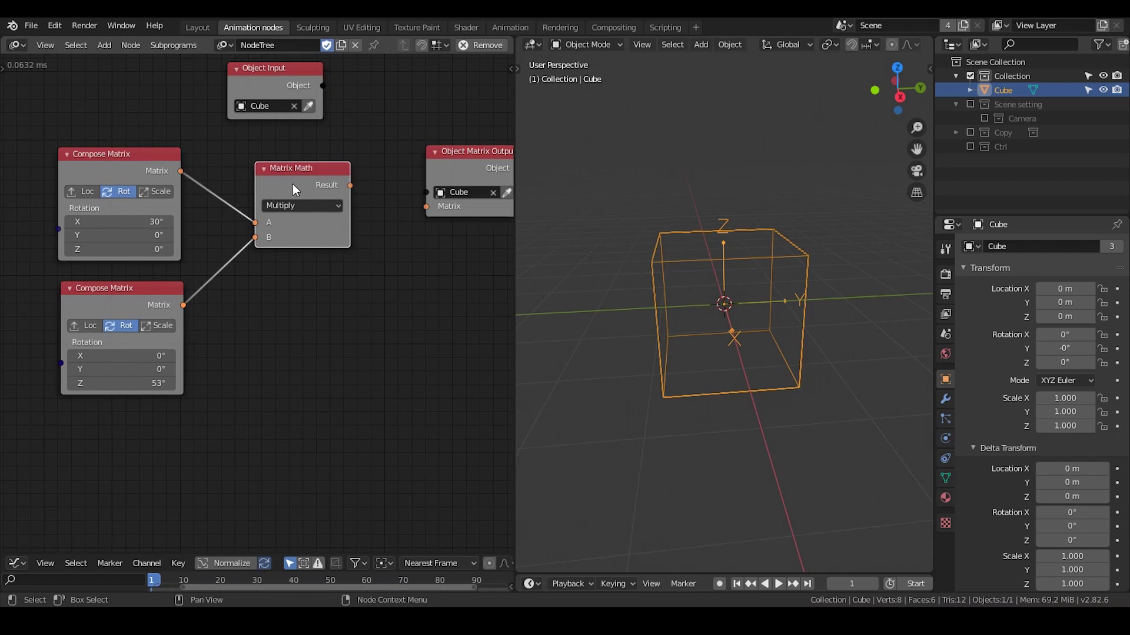
- Connect Matrix Math's Result to Object Matrix Output's Matrix input and reset the lower Compose Matrix node's Z rotation to 0°
left_click_drag(350, 184, 426, 207)
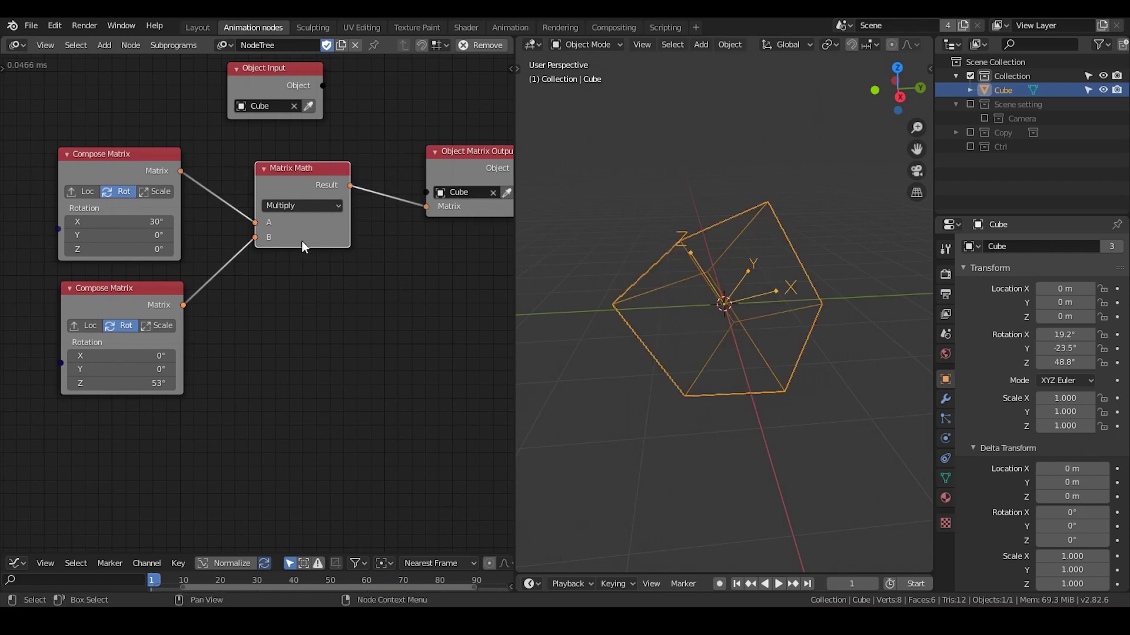
left_click_drag(129, 312, 164, 299)
left_click(177, 369)
type("0")
key("Return")
- Delete the unconnected Object Input node and bring the 30° Compose Matrix and Object Matrix Output nodes closer to Matrix Math
left_click(285, 70)
key("x")
left_click_drag(159, 173, 190, 150)
middle_click_drag(438, 165, 423, 166)
left_click_drag(423, 166, 392, 166)
middle_click_drag(270, 185, 296, 172)
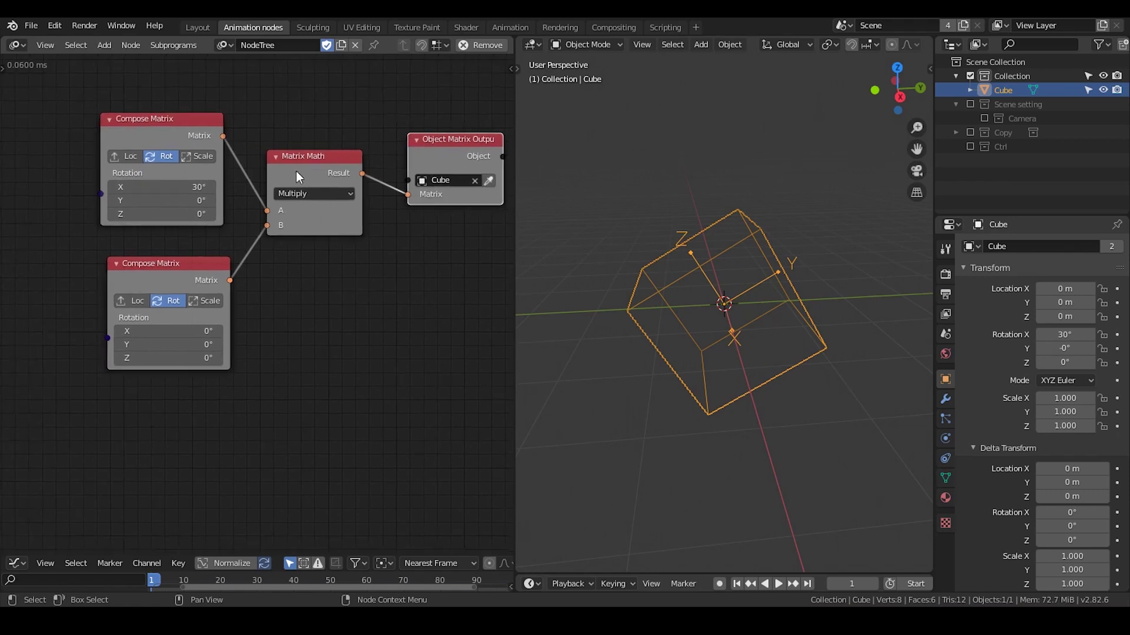
- Stack the two Compose Matrix nodes neatly one above the other beside Matrix Math
scroll(293, 178, "down", 1)
left_click_drag(201, 275, 188, 274)
left_click_drag(193, 129, 182, 130)
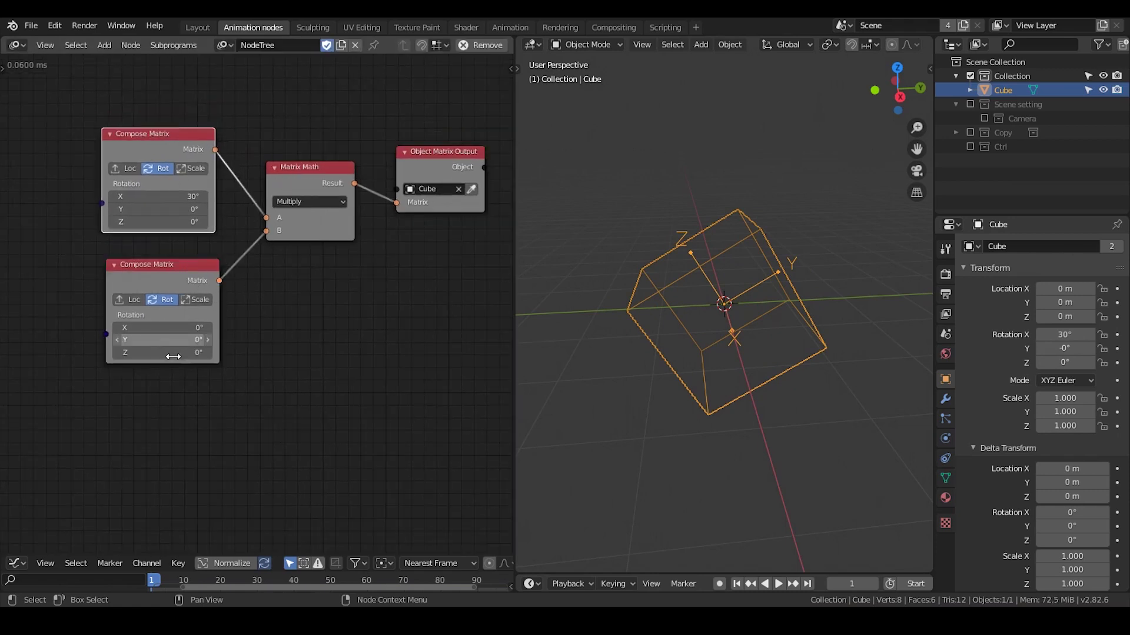
left_click_drag(186, 280, 193, 273)
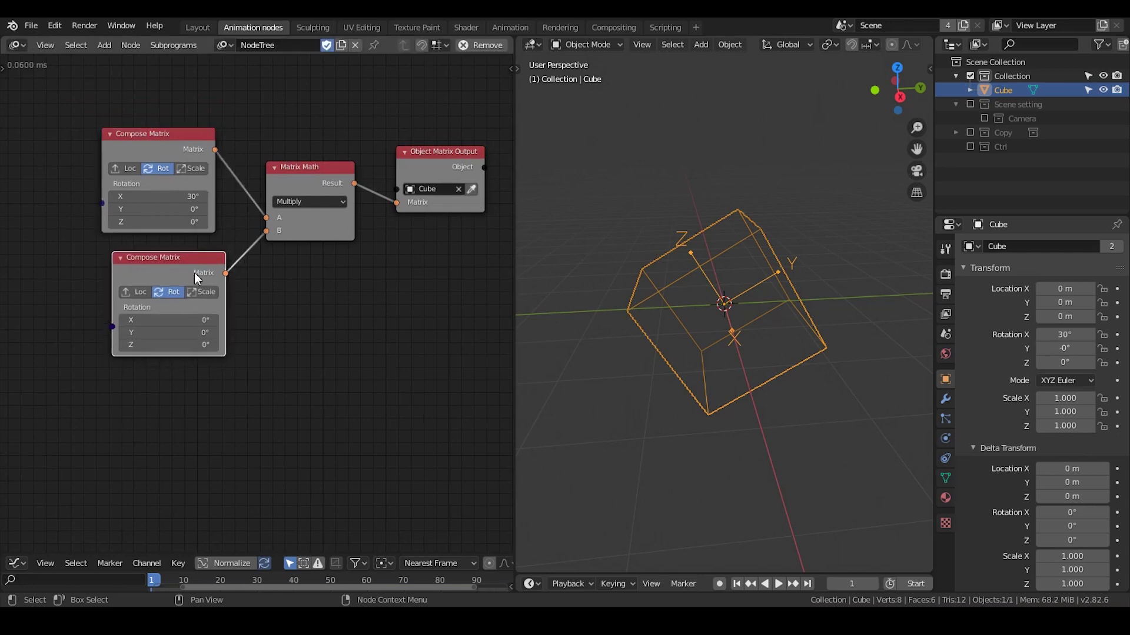
- Raise the lower Compose Matrix node's Z rotation to 104° to spin the cube locally, and shift the 30° Compose Matrix node closer to Matrix Math
left_click_drag(172, 347, 230, 346)
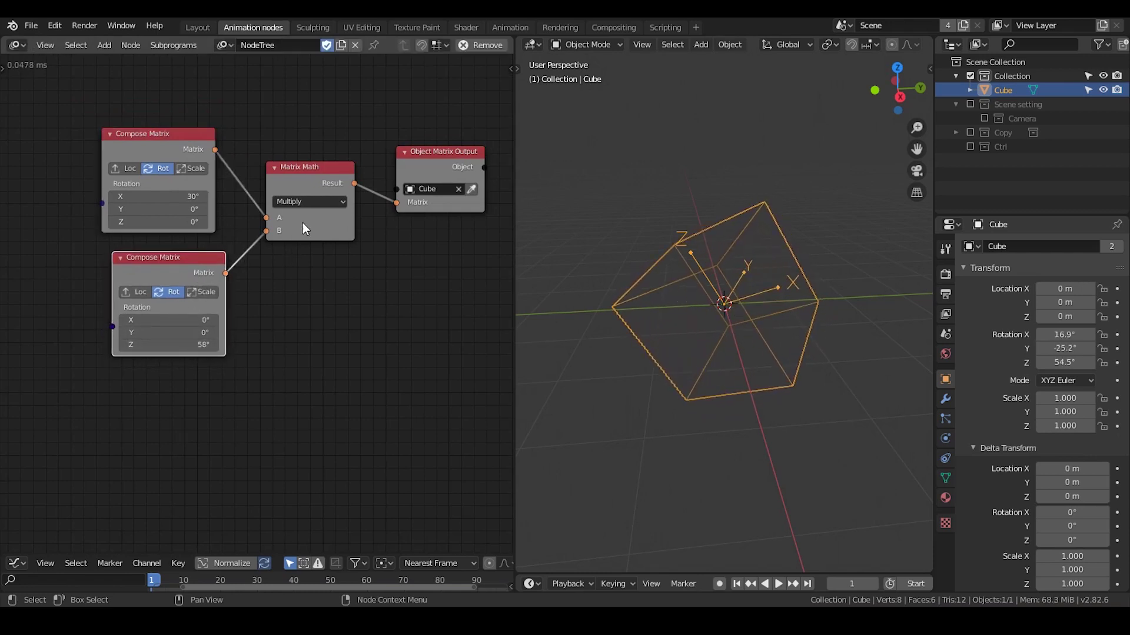
left_click_drag(188, 346, 212, 346)
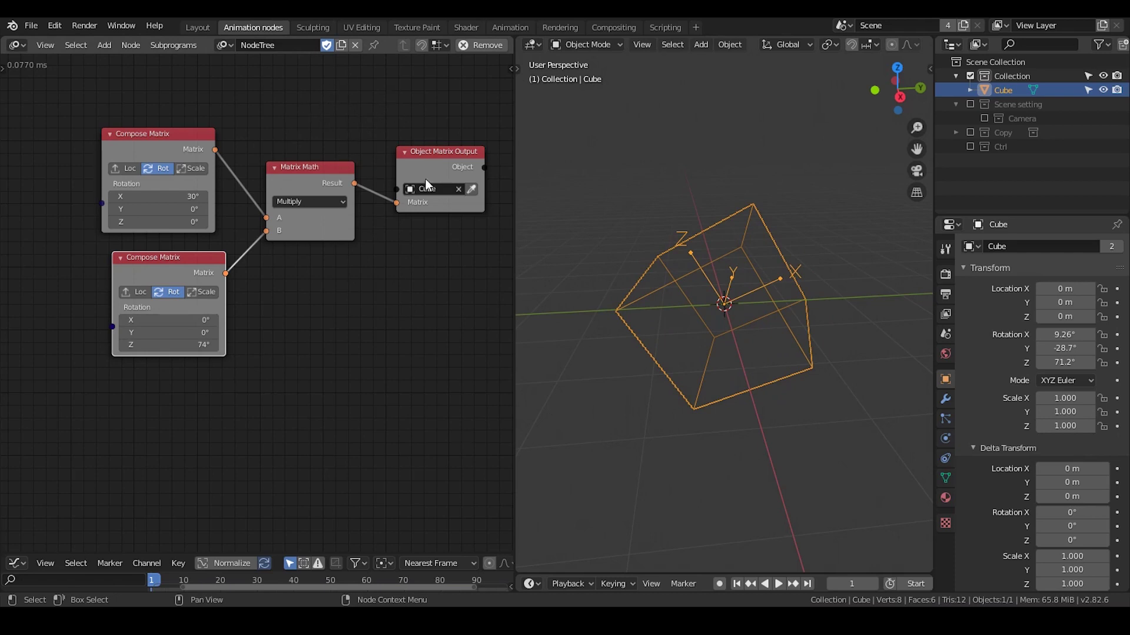
mouse_move(200, 345)
left_mouse_down()
mouse_move(259, 345)
mouse_move(198, 345)
left_mouse_up()
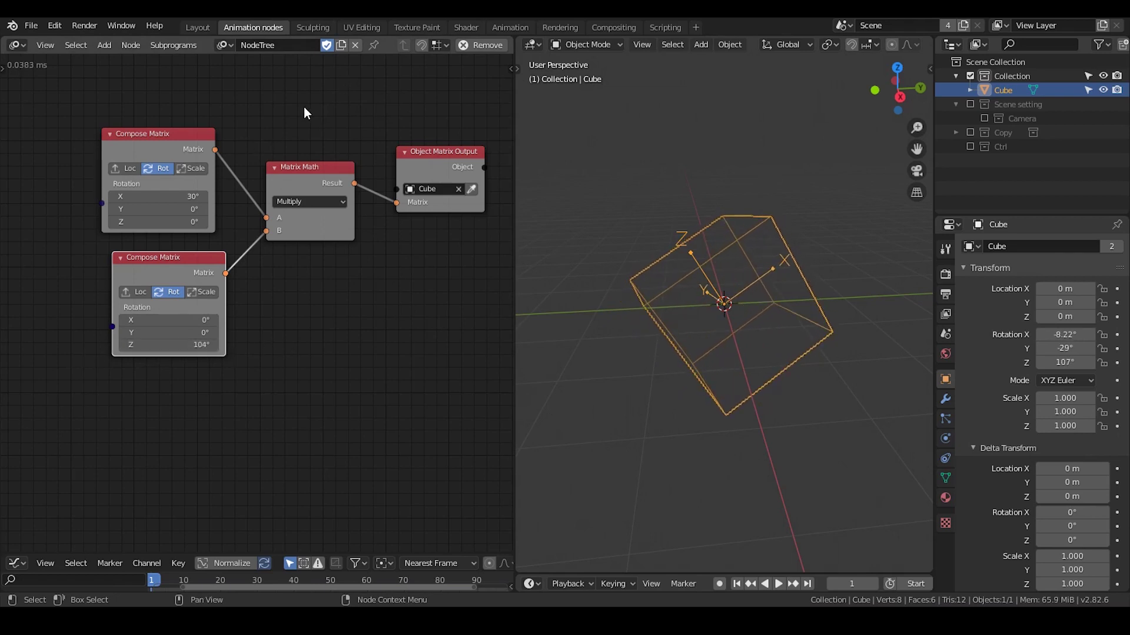
left_click_drag(180, 142, 196, 148)
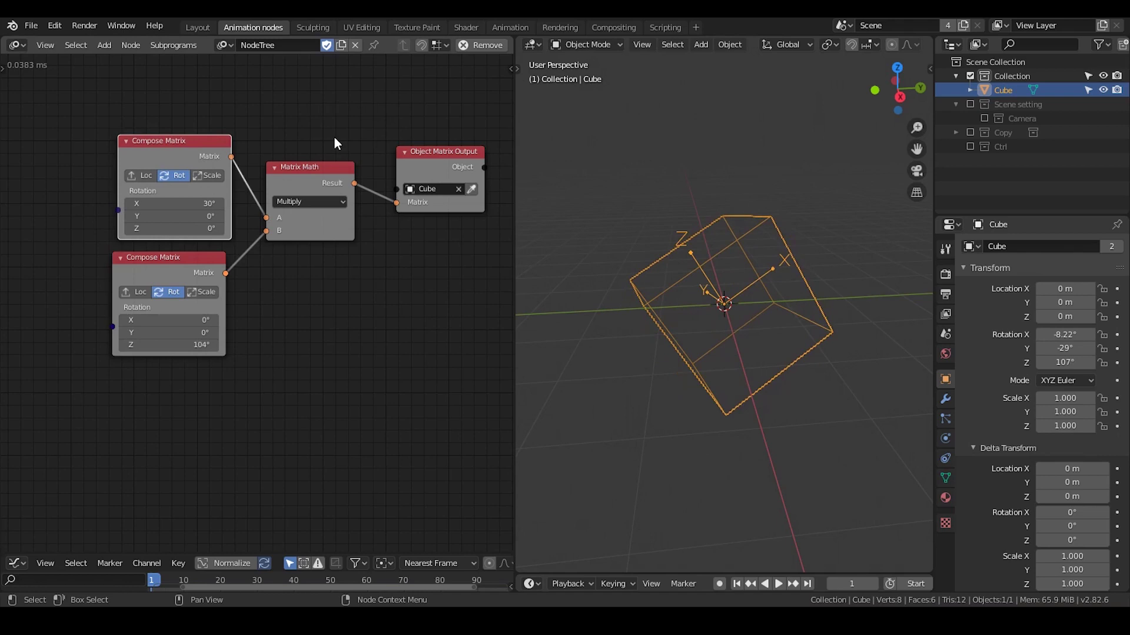